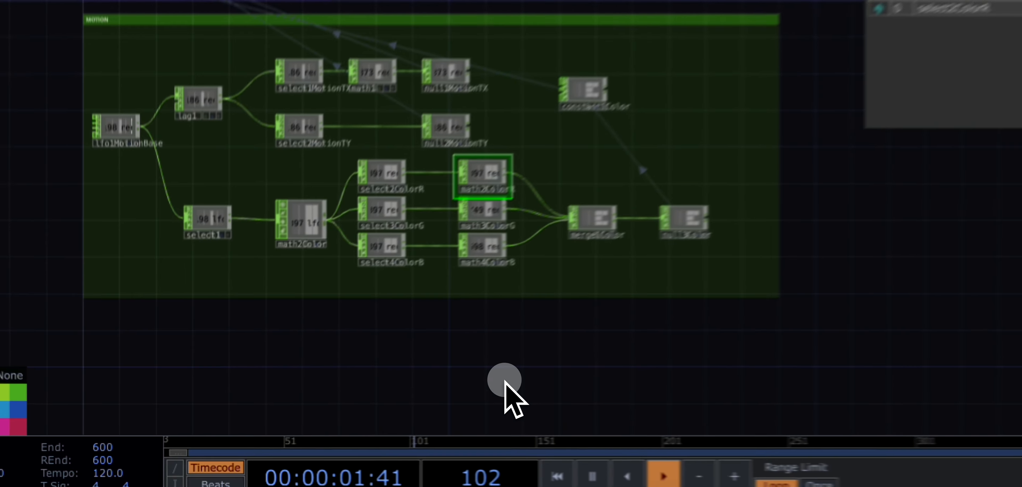
Switch the tx and ty translate parameters of transform1Main from expression mode to constant mode.
{"action": "left_click_drag", "start_coordinate": [345, 413], "coordinate": [357, 375]}
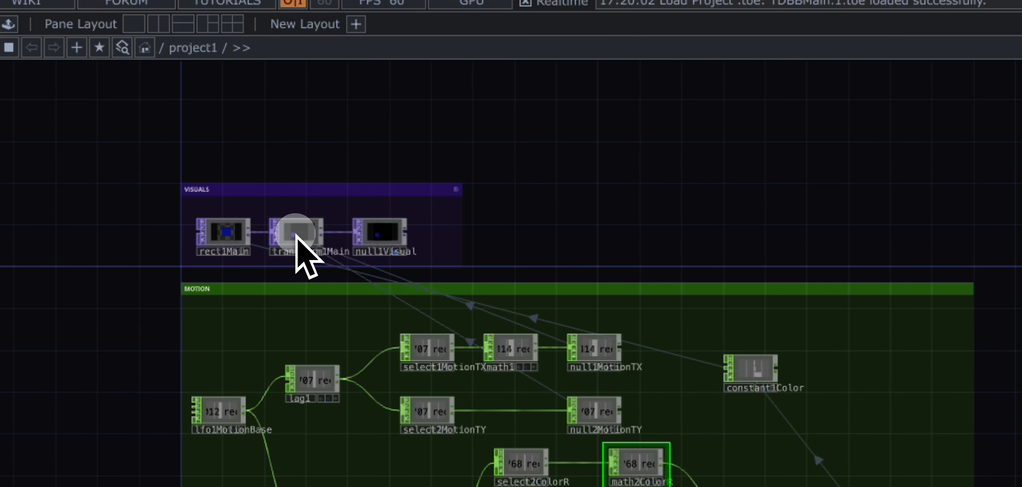
{"action": "left_click", "coordinate": [295, 234]}
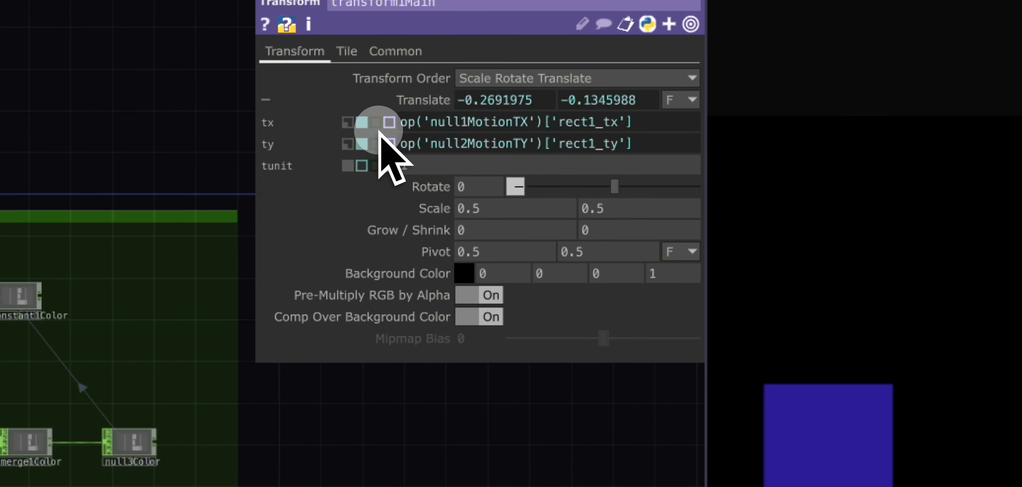
{"action": "left_click", "coordinate": [348, 122]}
{"action": "left_click", "coordinate": [351, 142]}
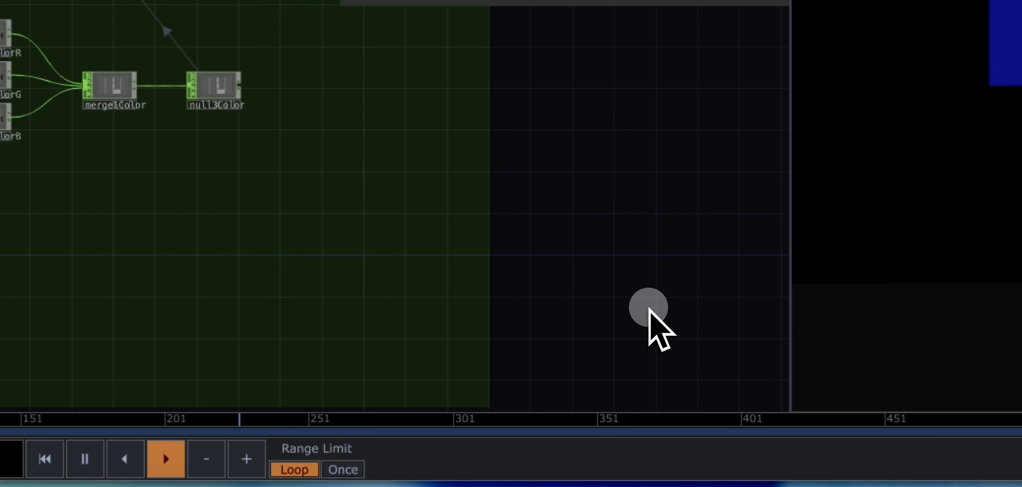
Extend the MOTION annotation box downward to make room for more operators below the colour chain.
{"action": "left_click_drag", "start_coordinate": [650, 318], "coordinate": [566, 166]}
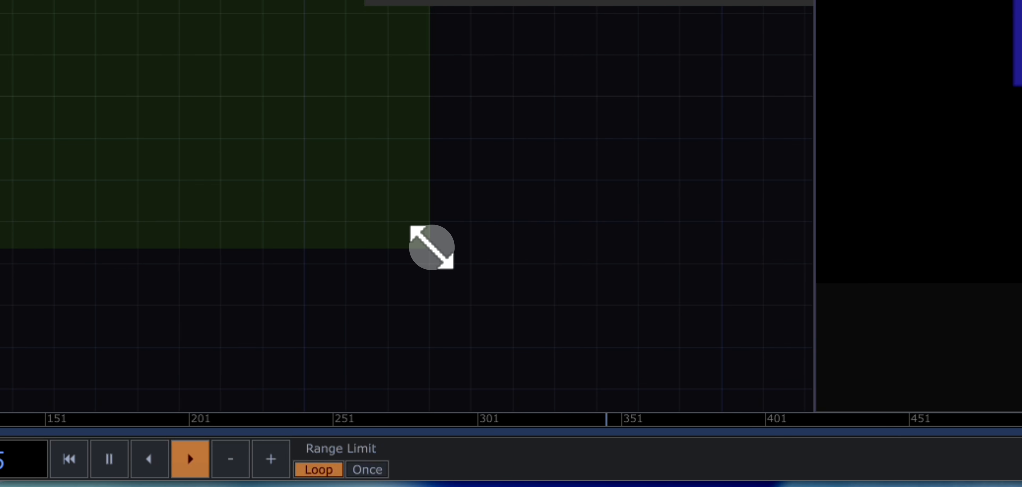
{"action": "left_click_drag", "start_coordinate": [432, 247], "coordinate": [427, 339]}
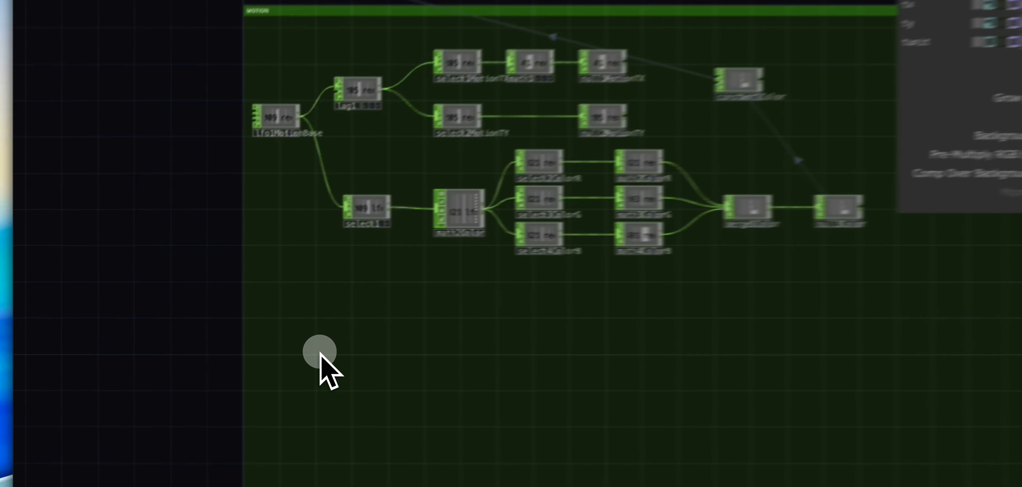
Add a Mouse In CHOP in the empty area of the MOTION box, below the existing motion and colour chains.
{"action": "double_click", "coordinate": [196, 325]}
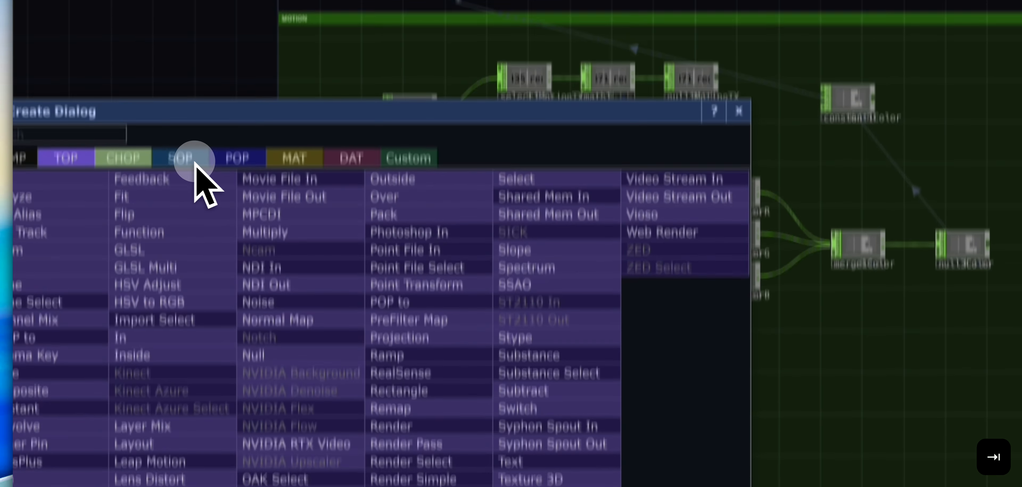
{"action": "left_click", "coordinate": [123, 158]}
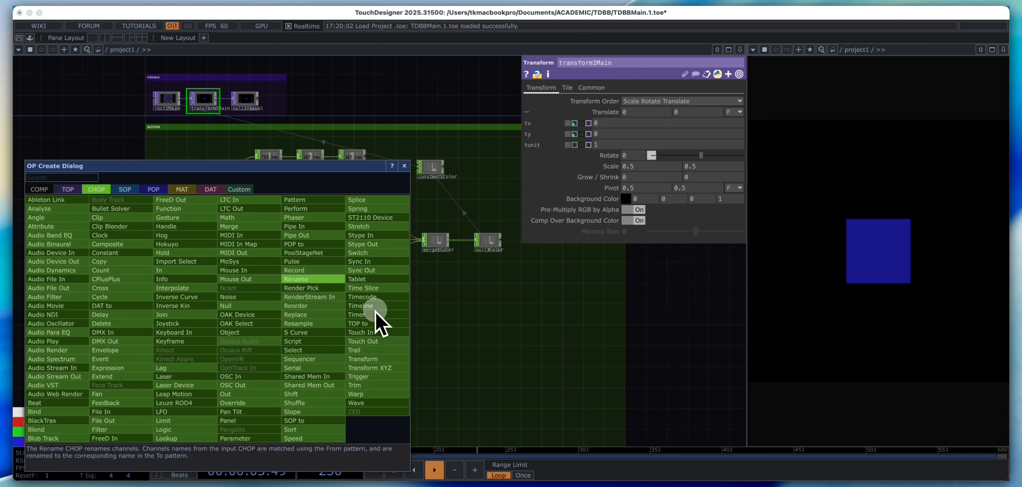
{"action": "left_click", "coordinate": [234, 271]}
{"action": "left_click", "coordinate": [178, 332]}
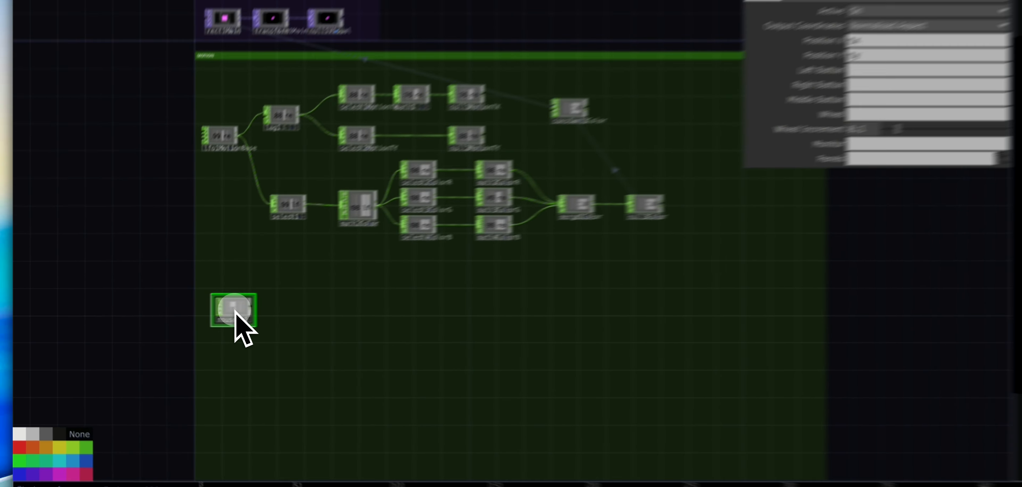
Add a Math CHOP connected to the output of mousein1 and place it beside that operator.
{"action": "scroll", "coordinate": [352, 285], "scroll_direction": "up", "scroll_amount": 10}
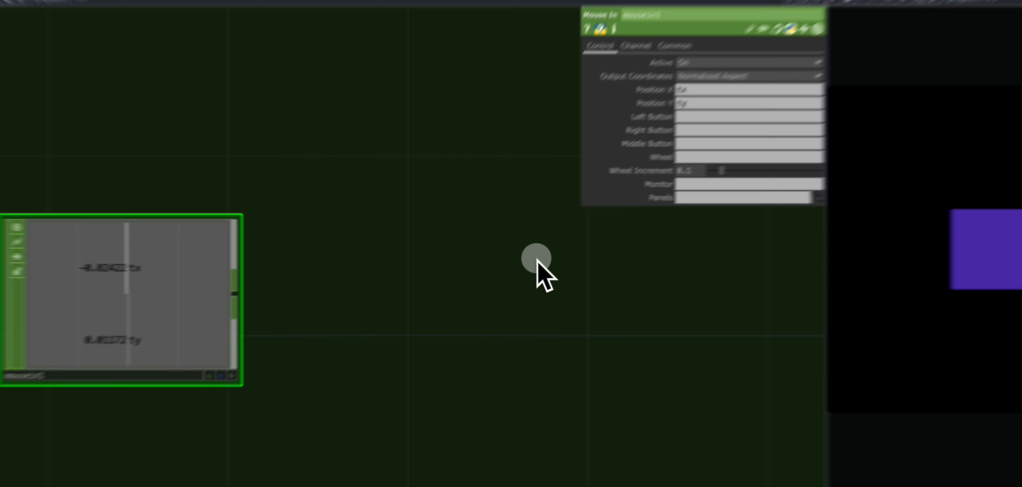
{"action": "scroll", "coordinate": [585, 256], "scroll_direction": "down", "scroll_amount": 3}
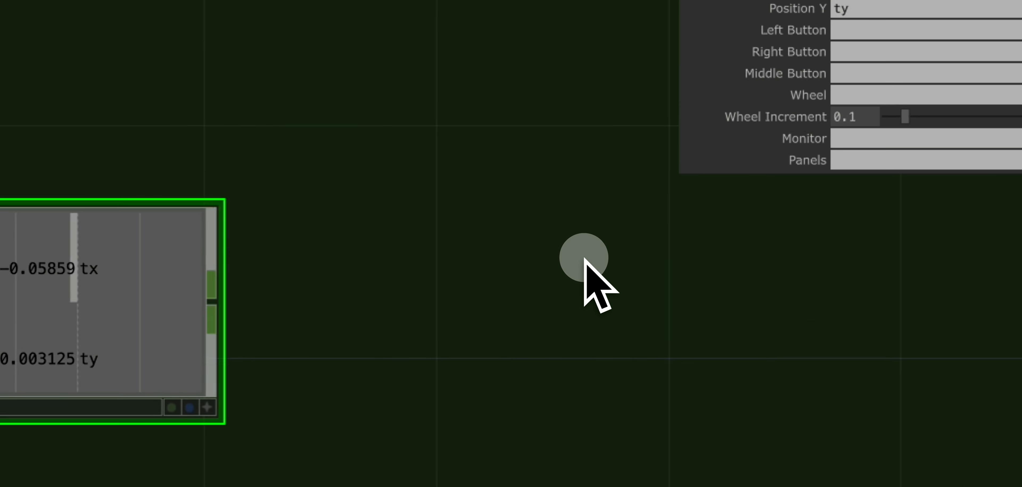
{"action": "left_click_drag", "start_coordinate": [662, 365], "coordinate": [635, 344]}
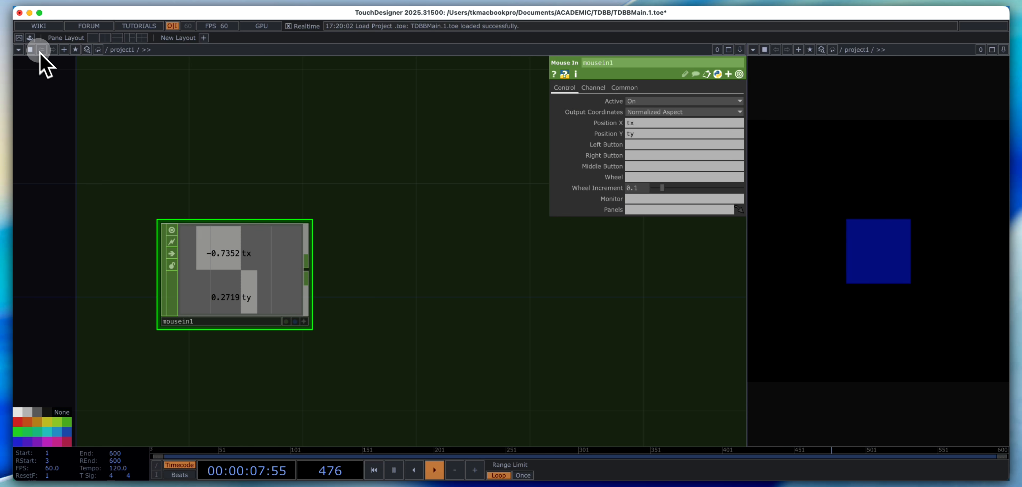
{"action": "key", "text": "Tab"}
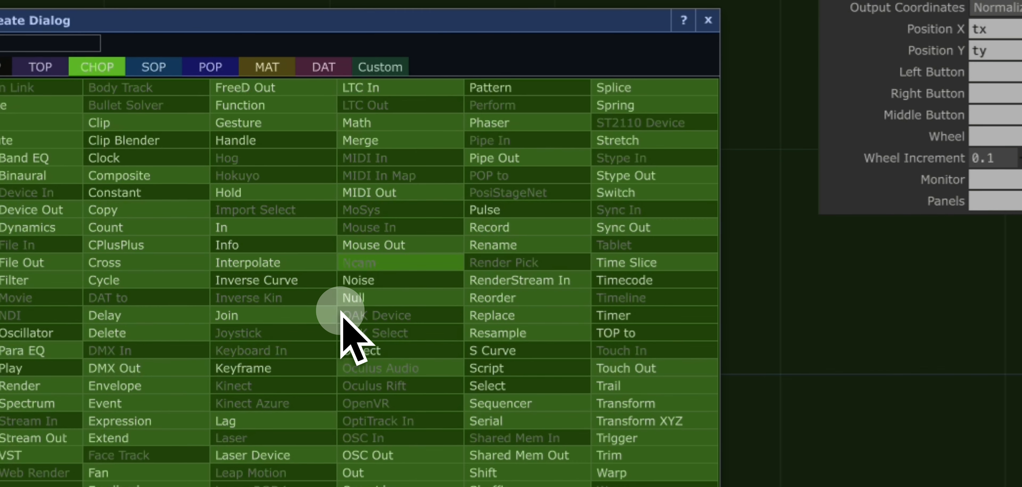
{"action": "left_click", "coordinate": [347, 192]}
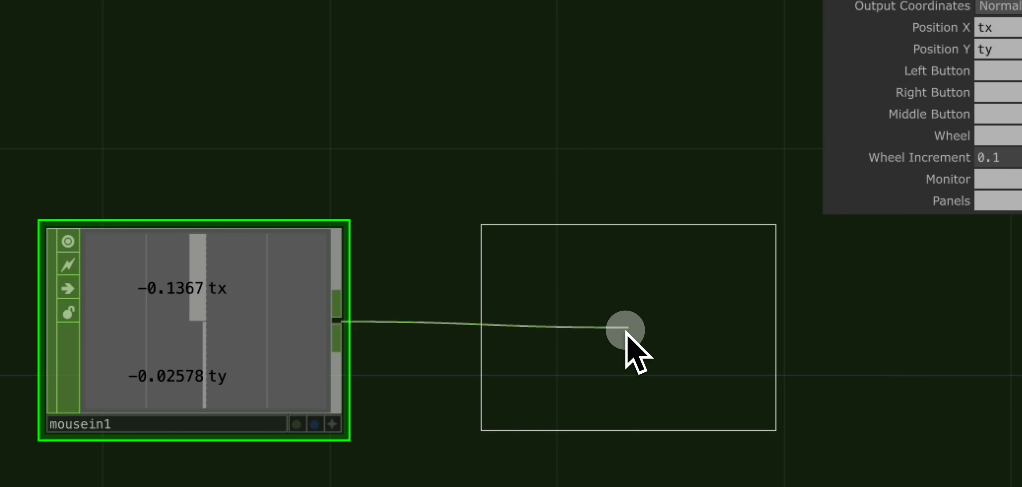
{"action": "left_click", "coordinate": [626, 337]}
Add a Null CHOP connected to the output of math2, completing the mouse chain.
{"action": "left_click_drag", "start_coordinate": [353, 191], "coordinate": [285, 144]}
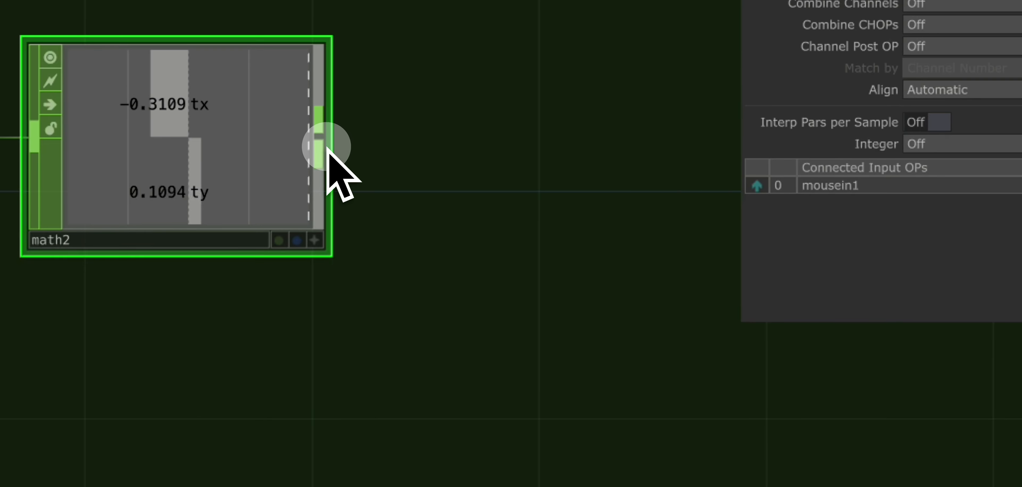
{"action": "right_click", "coordinate": [322, 140]}
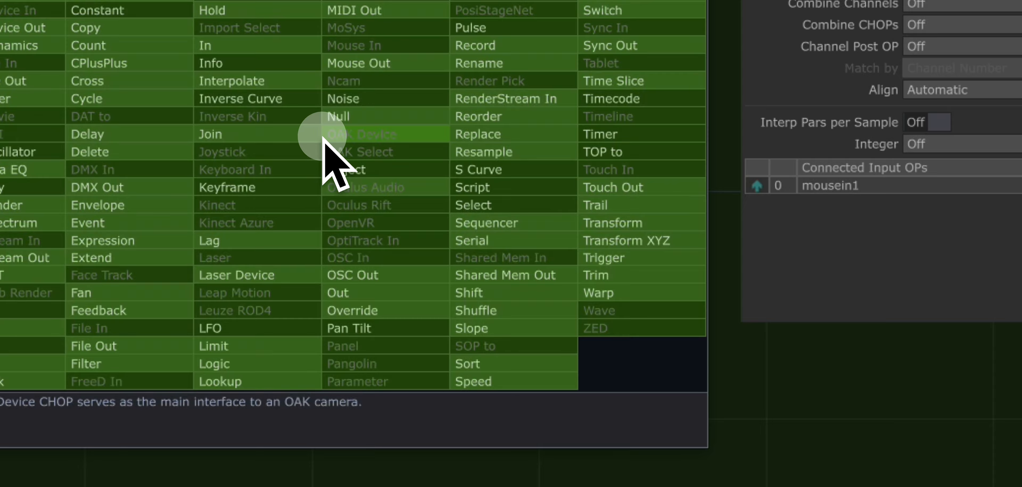
{"action": "left_click", "coordinate": [338, 119]}
{"action": "left_click", "coordinate": [681, 190]}
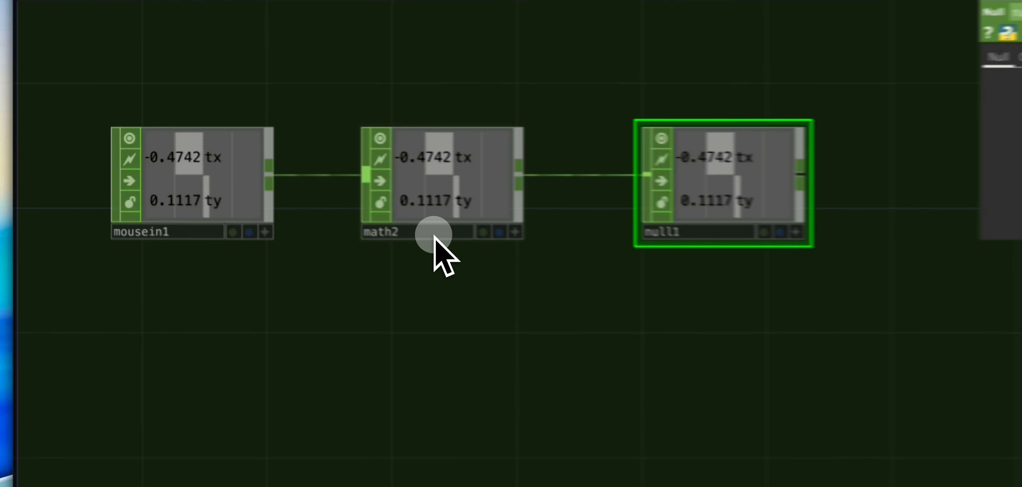
Rename the Mouse In CHOP as mousein1Control.
{"action": "left_click", "coordinate": [242, 184]}
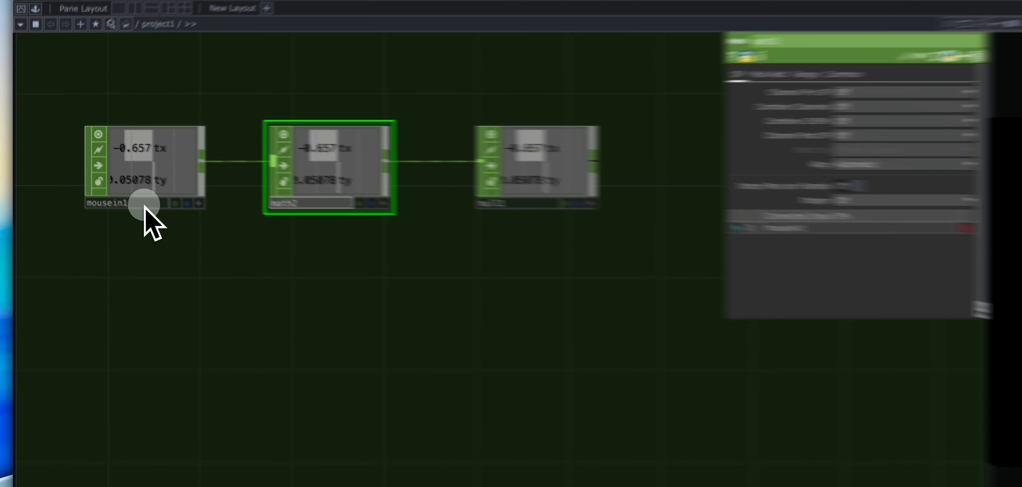
{"action": "left_click", "coordinate": [119, 186]}
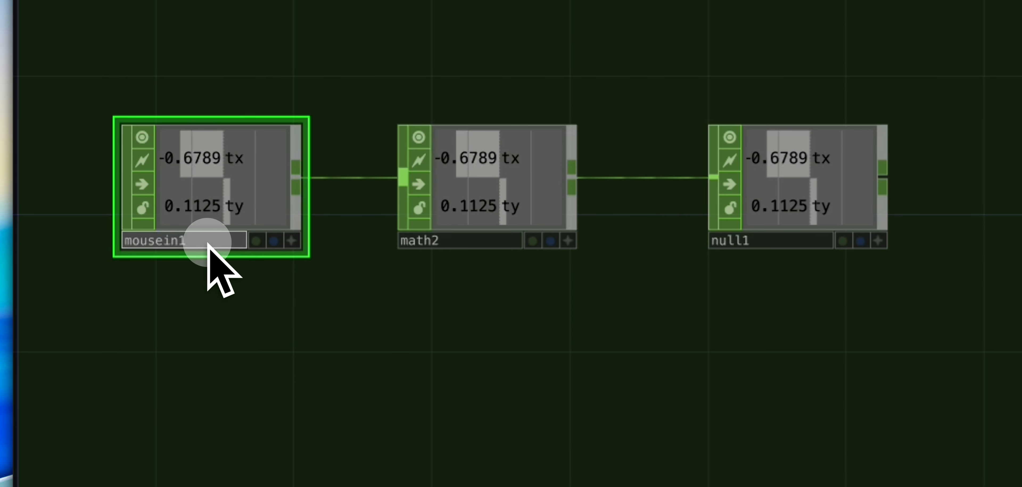
{"action": "type", "text": "Control"}
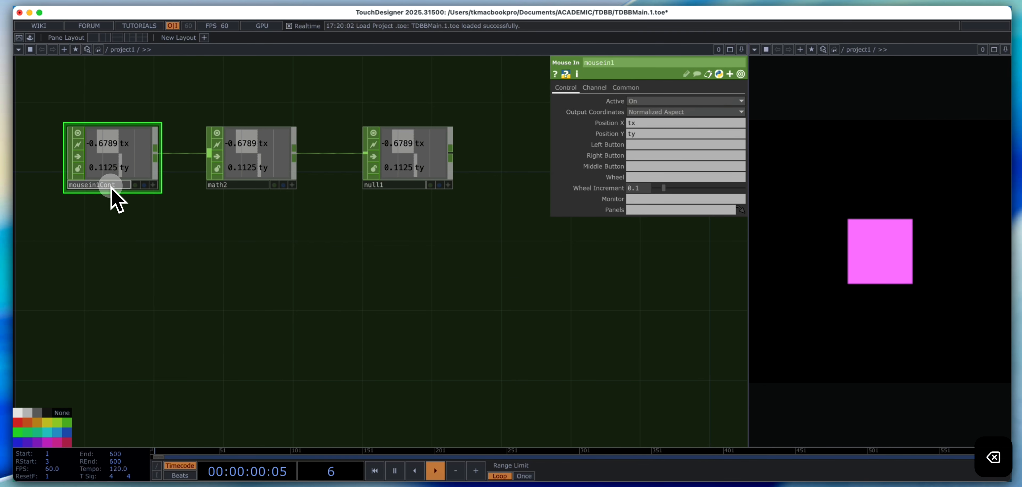
{"action": "key", "text": "Return"}
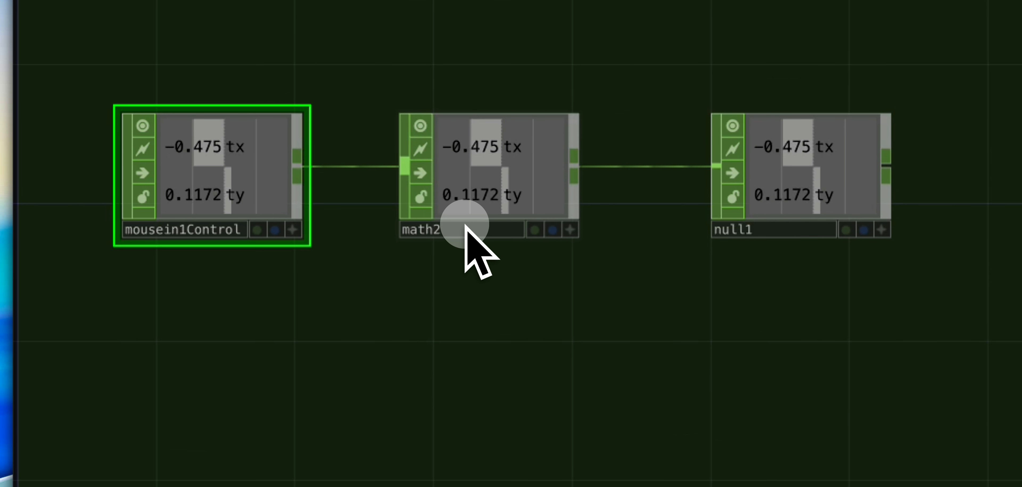
Rename the Math CHOP after mousein1Control as math2mouseControl.
{"action": "left_click", "coordinate": [466, 226]}
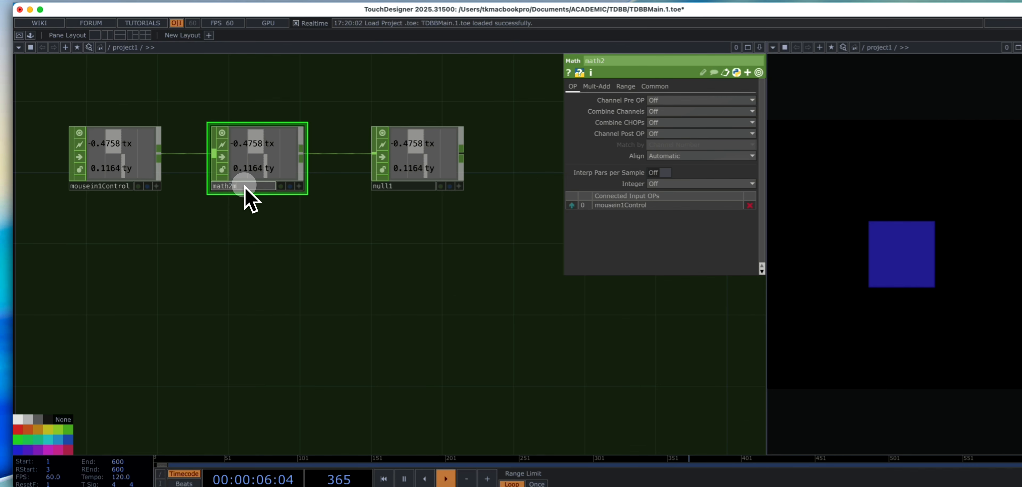
{"action": "type", "text": "mouseControl"}
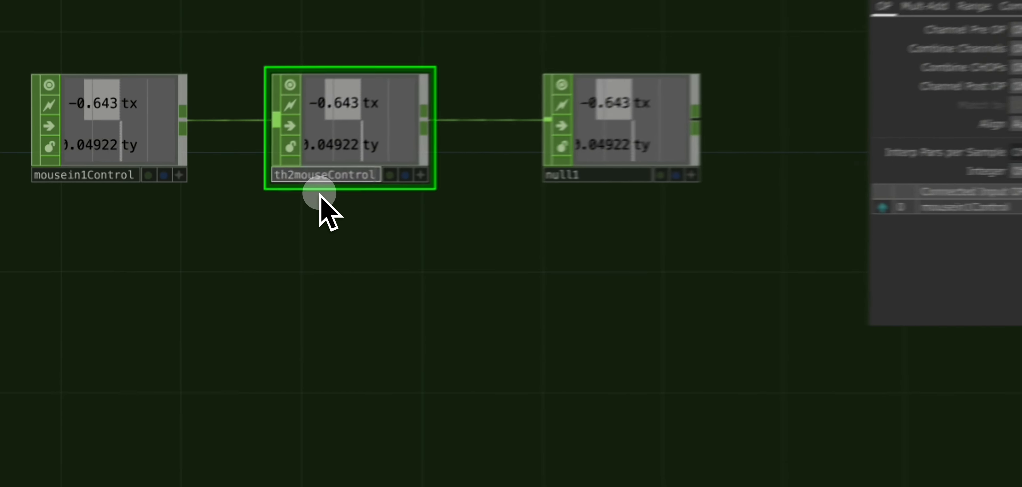
{"action": "key", "text": "Return"}
Move null1 further away from math2mouseControl, to the lower right, to leave space between them.
{"action": "left_click_drag", "start_coordinate": [355, 227], "coordinate": [369, 257]}
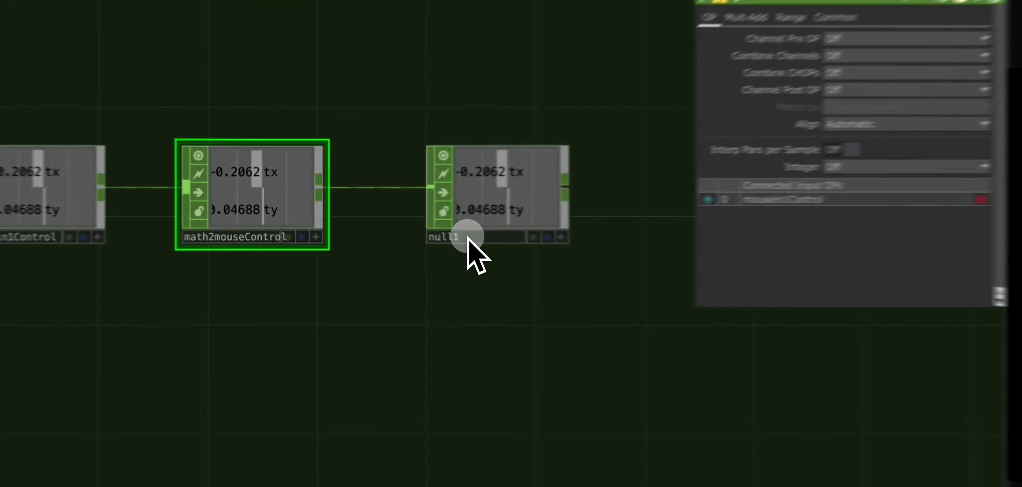
{"action": "left_click", "coordinate": [408, 228]}
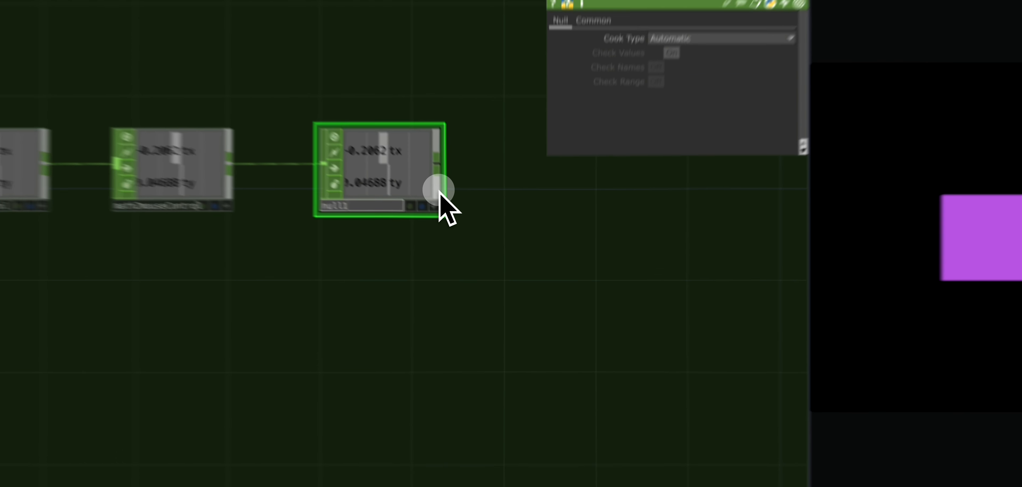
{"action": "left_click_drag", "start_coordinate": [468, 215], "coordinate": [657, 290]}
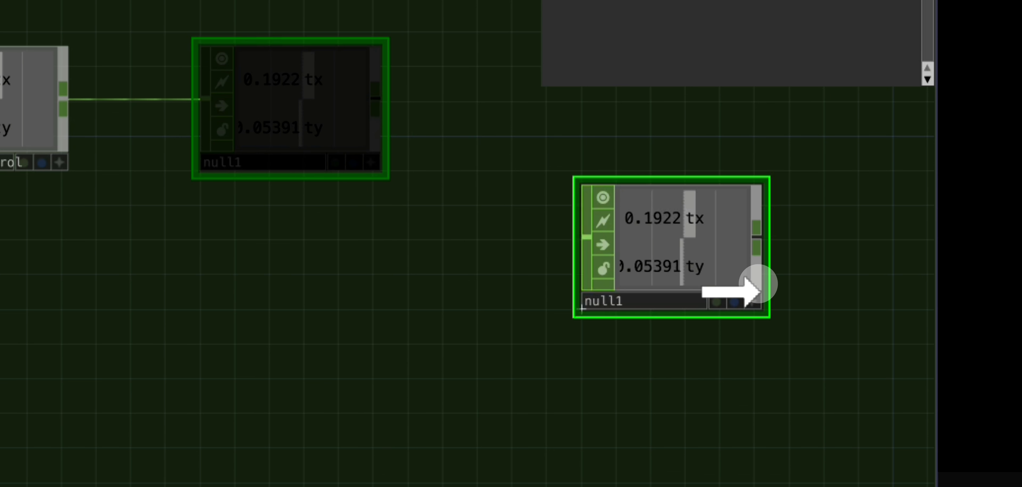
{"action": "left_click_drag", "start_coordinate": [758, 282], "coordinate": [759, 285]}
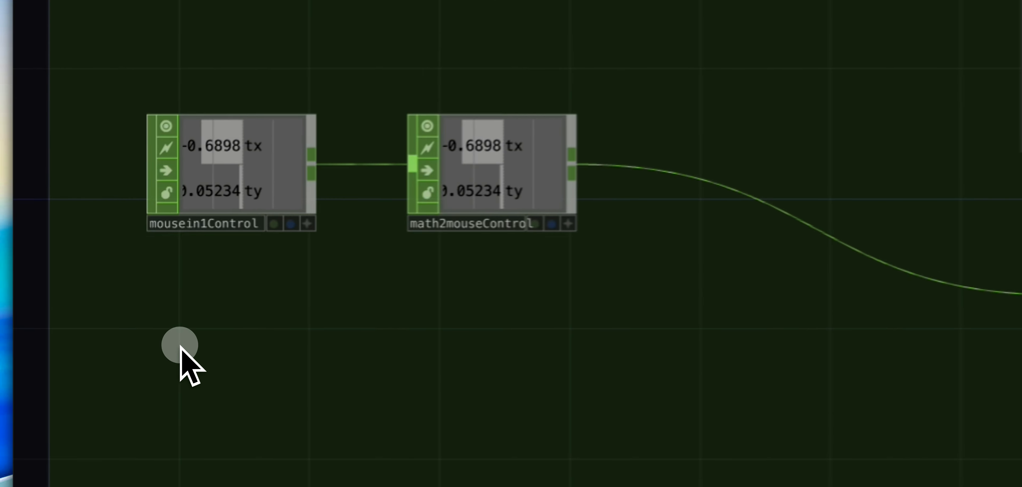
Add a Keyboard In CHOP below mousein1Control.
{"action": "key", "text": "Tab"}
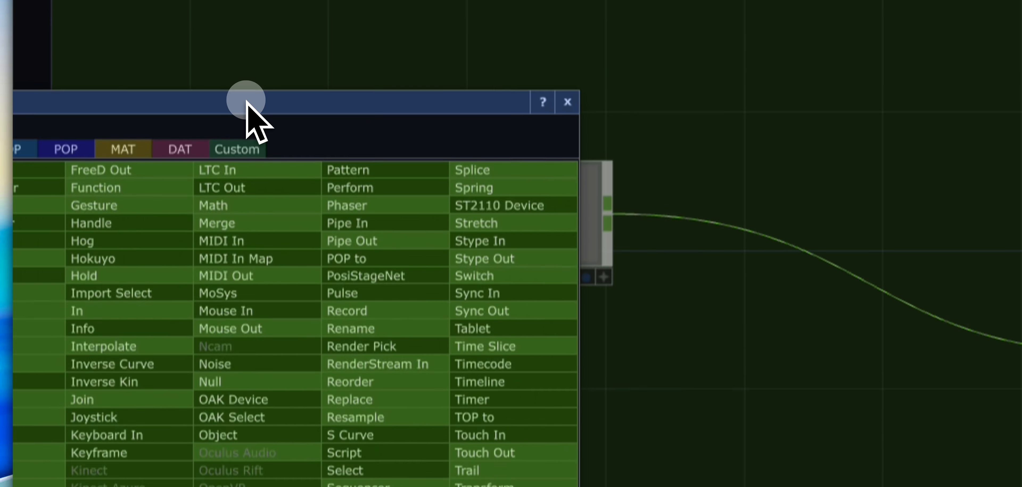
{"action": "left_click_drag", "start_coordinate": [240, 46], "coordinate": [468, 50]}
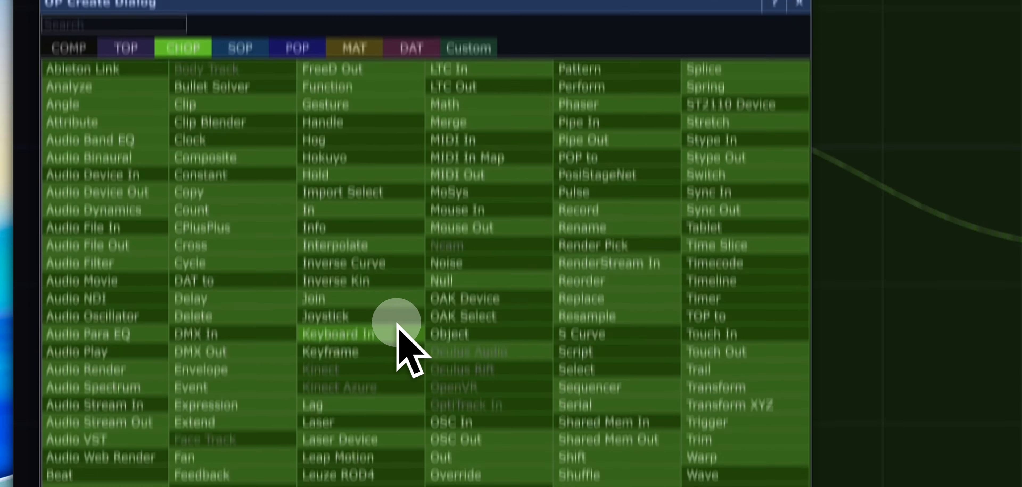
{"action": "left_click", "coordinate": [373, 461]}
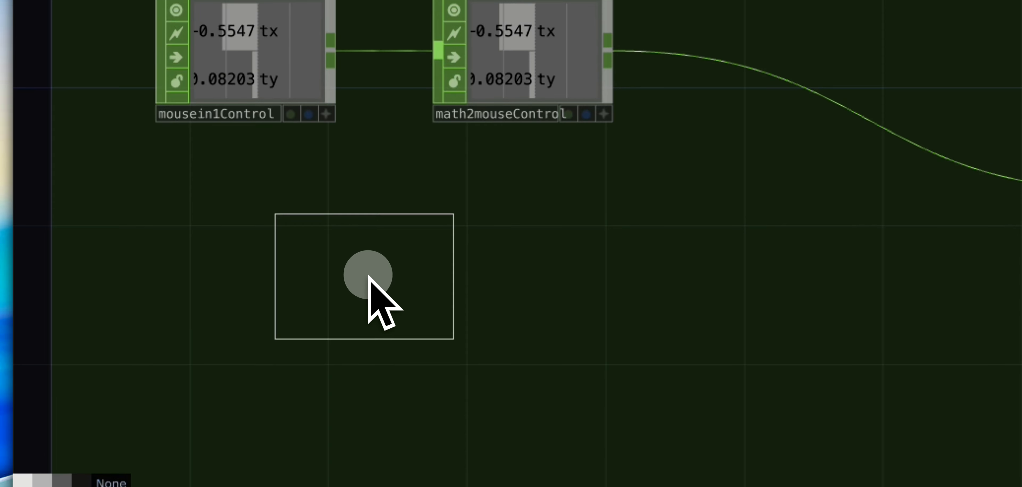
{"action": "left_click", "coordinate": [314, 283]}
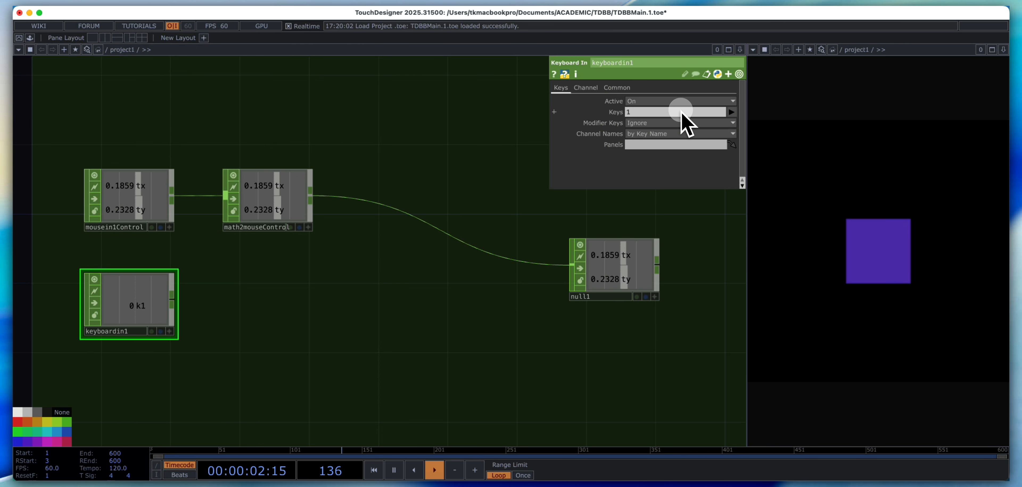
Look through the keys available for keyboardin1 and test its response to the 1 key.
{"action": "left_click", "coordinate": [732, 112]}
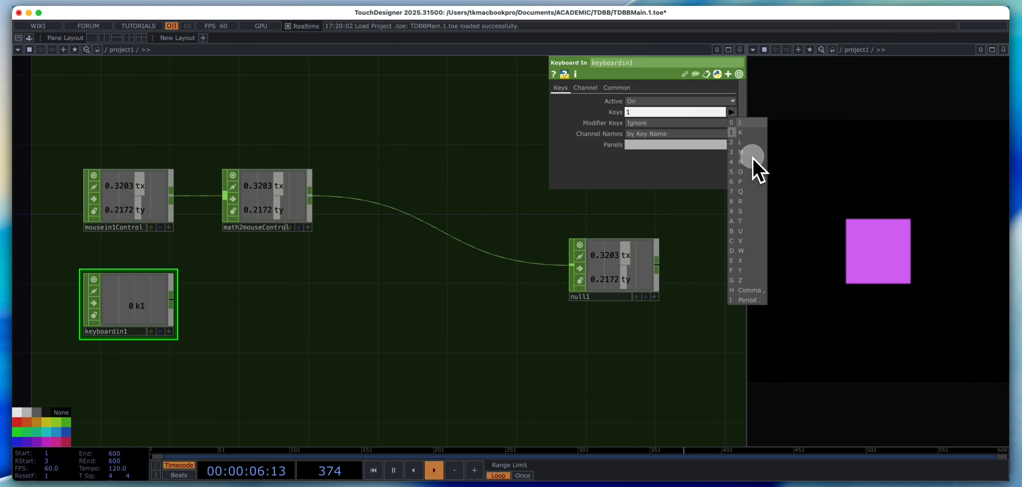
{"action": "left_click", "coordinate": [732, 113]}
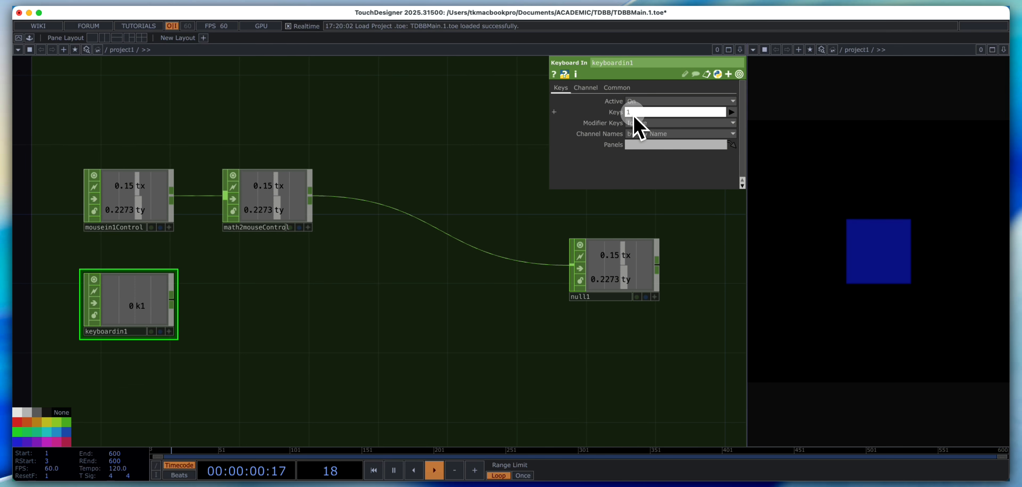
{"action": "key", "text": "1"}
{"action": "key", "text": "1"}
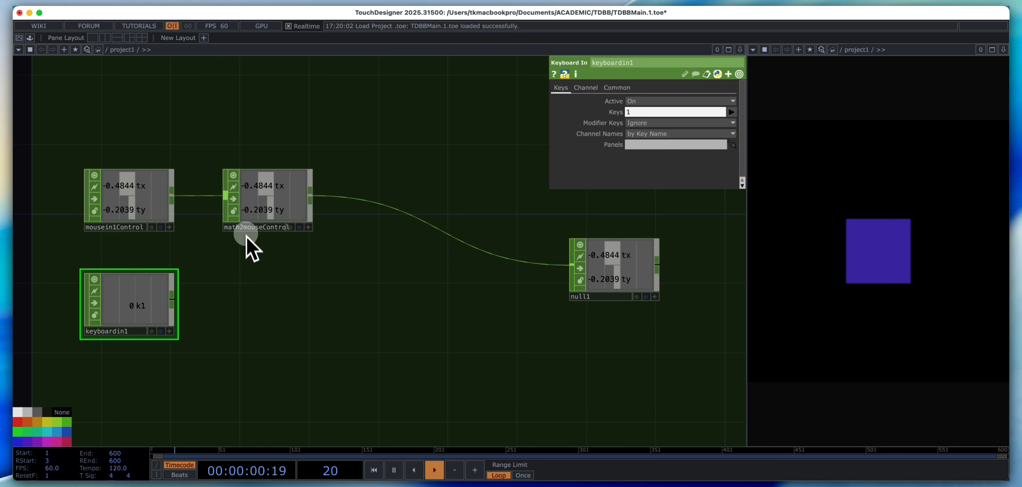
{"action": "key", "text": "1"}
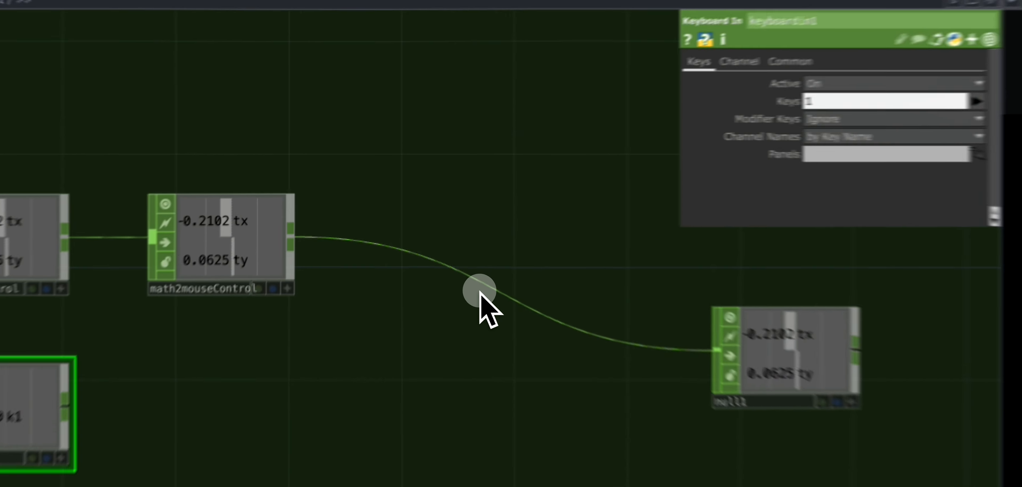
Insert a Merge CHOP on the wire between math2mouseControl and null1, and name it merge2UIControl.
{"action": "right_click", "coordinate": [410, 224]}
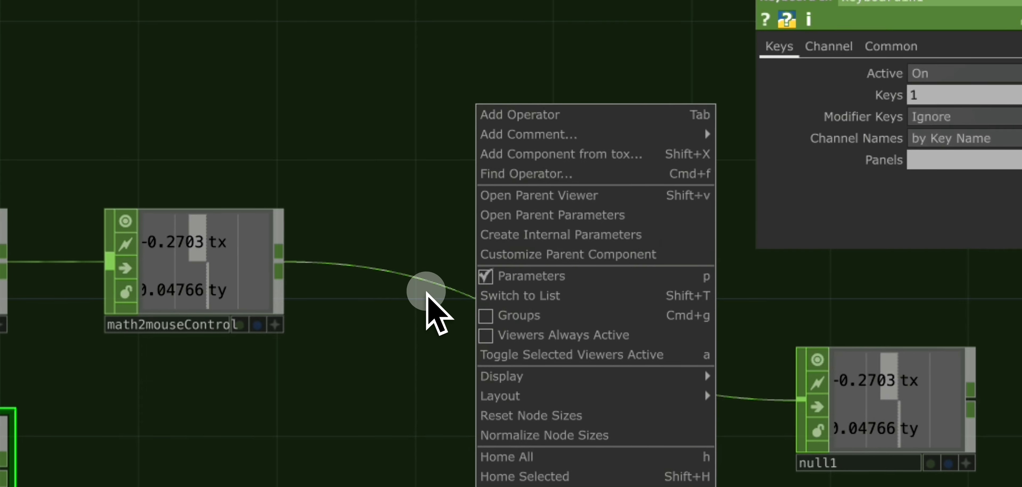
{"action": "right_click", "coordinate": [435, 292]}
{"action": "left_click", "coordinate": [457, 277]}
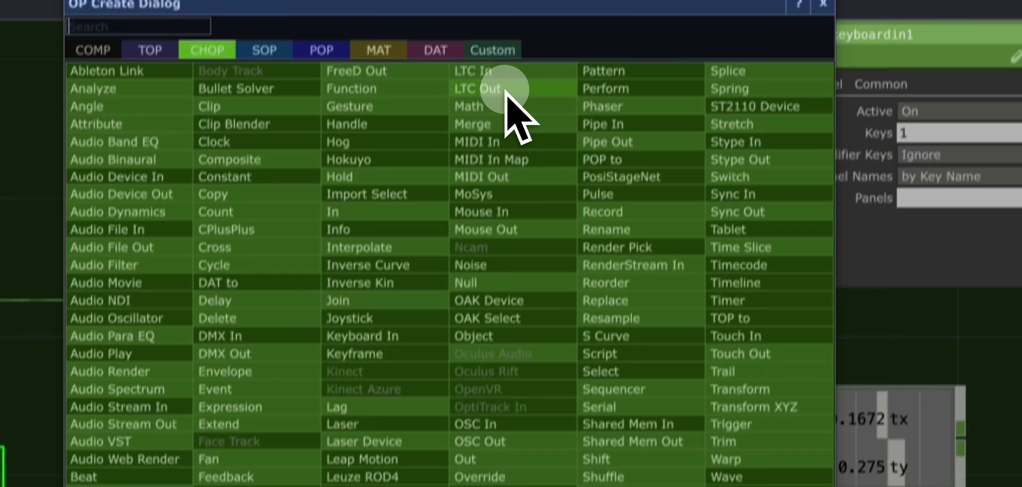
{"action": "left_click", "coordinate": [491, 86]}
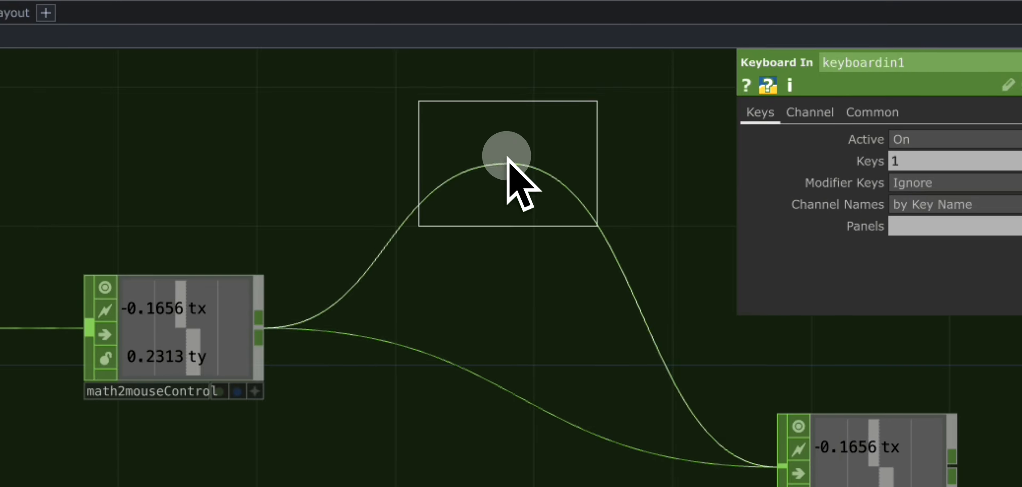
{"action": "left_click", "coordinate": [523, 242]}
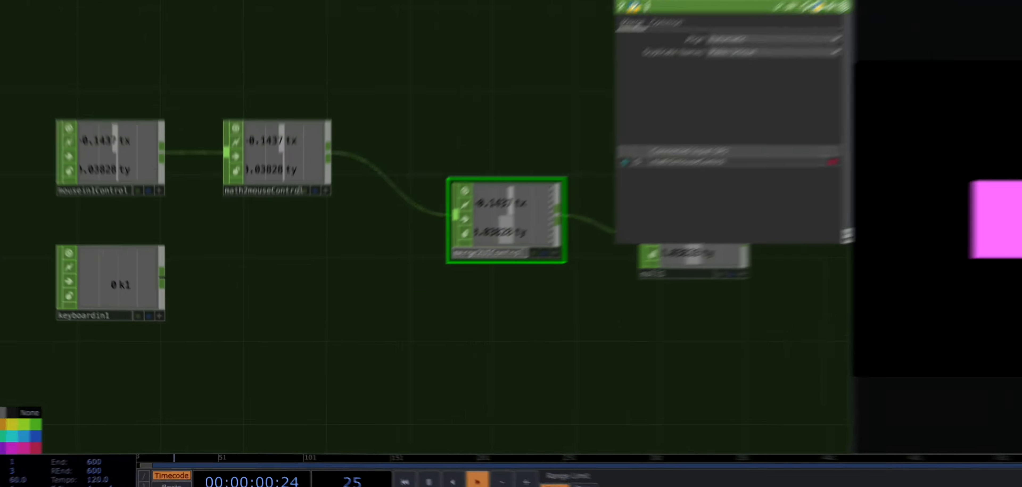
Connect the output of keyboardin1 to merge2UIControl as its second input.
{"action": "left_click", "coordinate": [447, 304]}
{"action": "left_click_drag", "start_coordinate": [433, 336], "coordinate": [365, 346]}
{"action": "left_click_drag", "start_coordinate": [377, 309], "coordinate": [481, 337]}
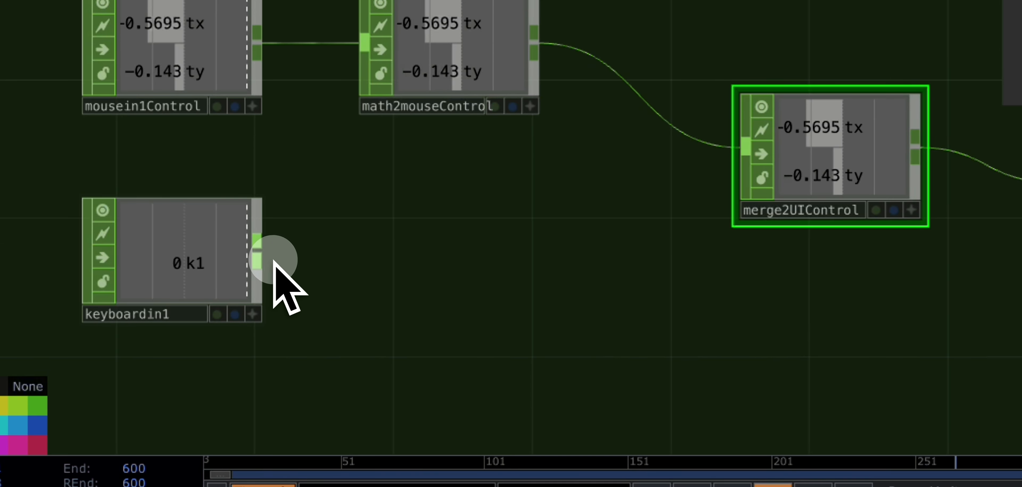
{"action": "left_click_drag", "start_coordinate": [269, 256], "coordinate": [726, 194]}
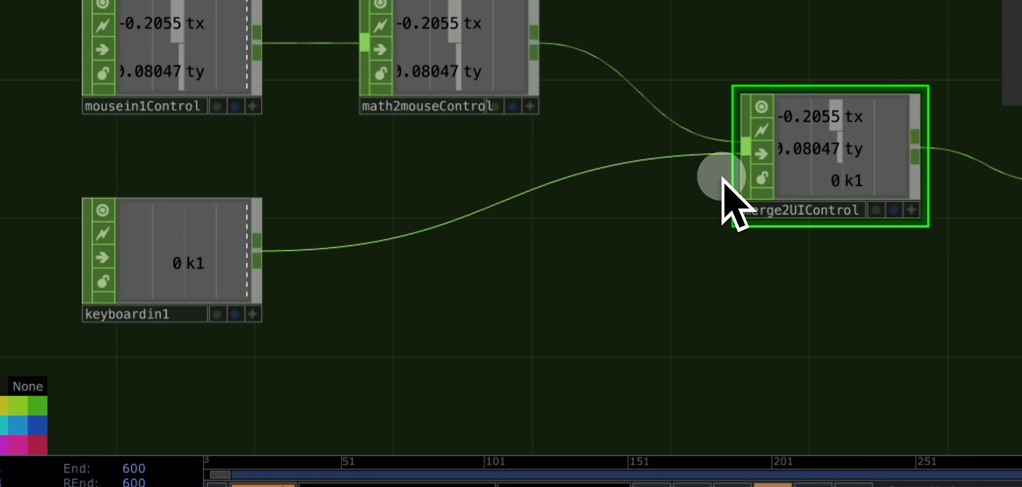
Rename the Null CHOP after merge2UIControl as null4UIControl, continuing the numbering from null3Color.
{"action": "left_click_drag", "start_coordinate": [755, 299], "coordinate": [679, 299]}
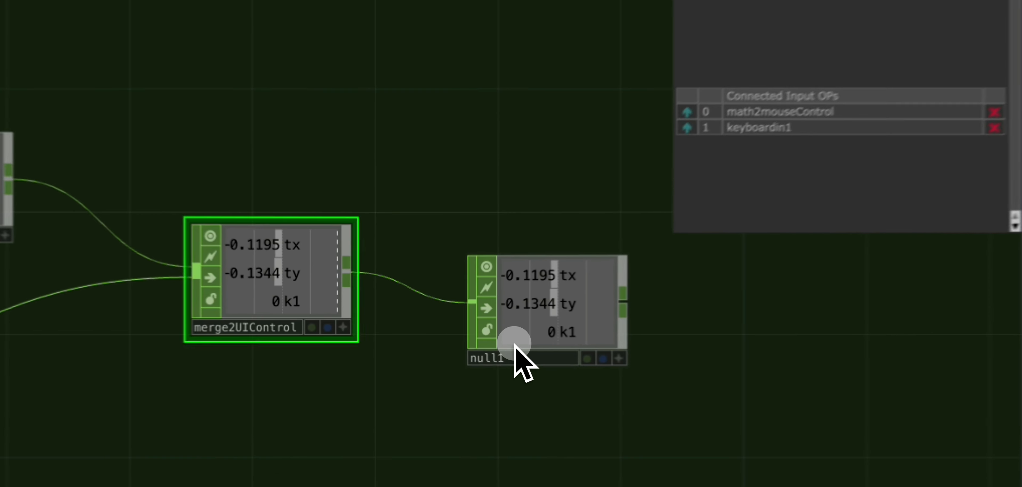
{"action": "left_click", "coordinate": [462, 341]}
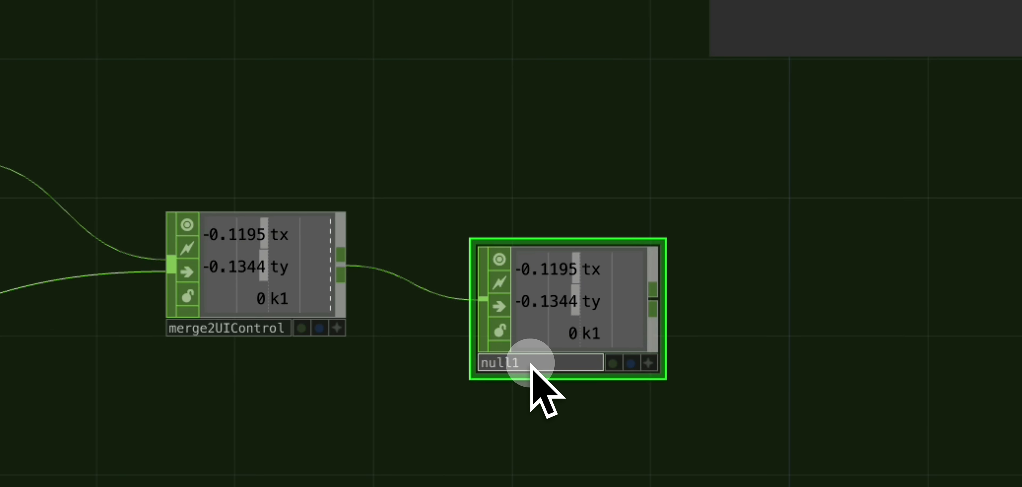
{"action": "left_click_drag", "start_coordinate": [586, 167], "coordinate": [197, 316]}
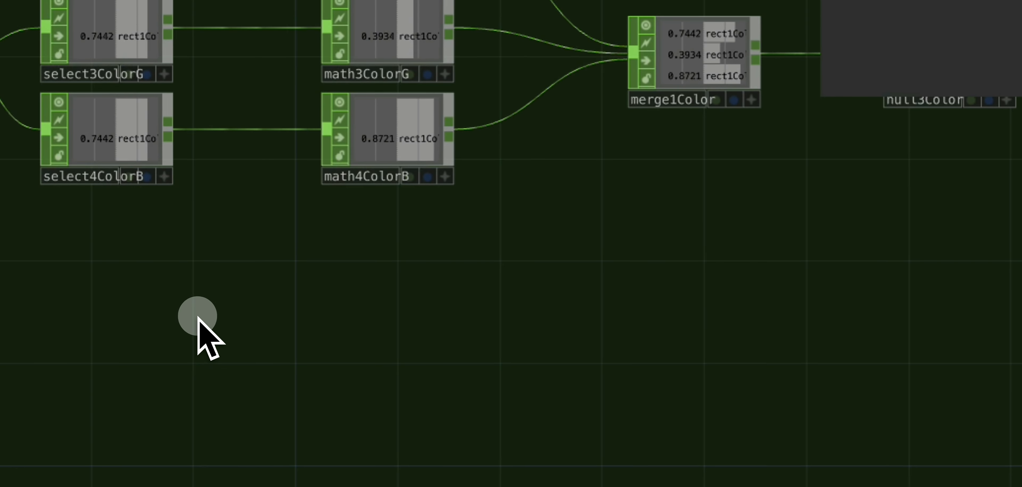
{"action": "left_click_drag", "start_coordinate": [822, 181], "coordinate": [439, 363]}
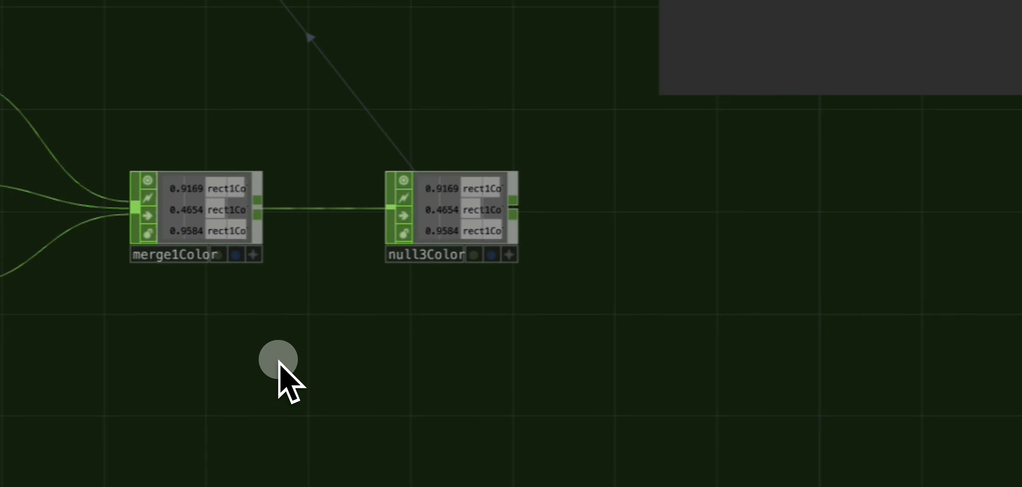
{"action": "left_click_drag", "start_coordinate": [920, 142], "coordinate": [975, 126]}
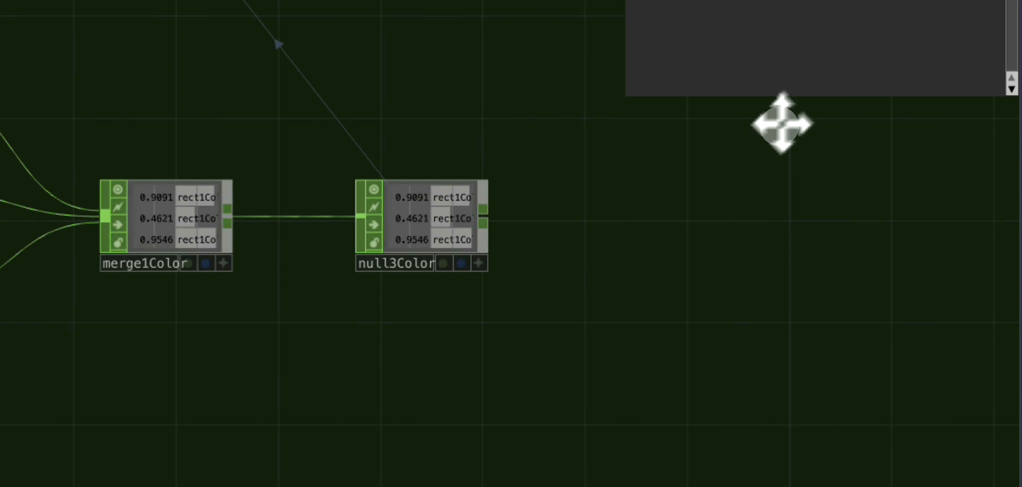
{"action": "left_click_drag", "start_coordinate": [782, 123], "coordinate": [984, 24]}
{"action": "left_click_drag", "start_coordinate": [363, 394], "coordinate": [577, 187]}
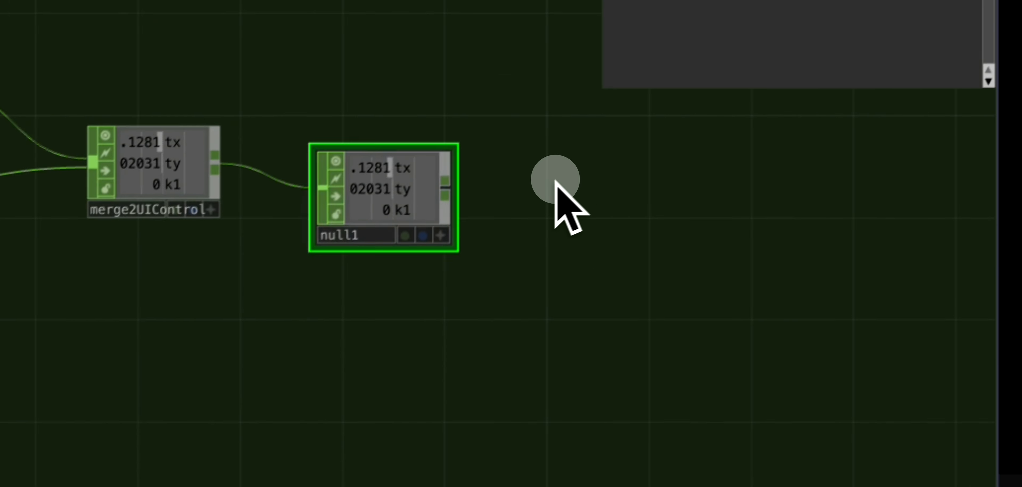
{"action": "left_click", "coordinate": [395, 227]}
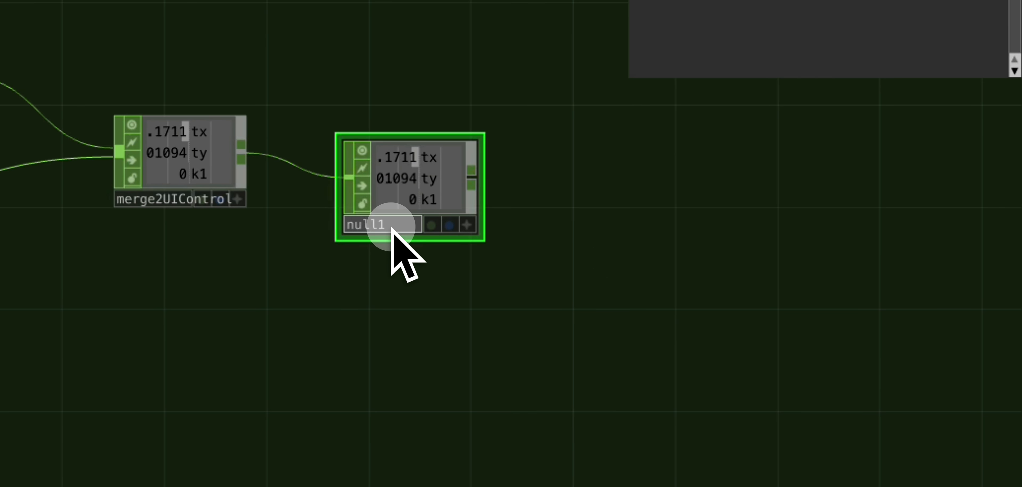
{"action": "key", "text": "BackSpace"}
{"action": "type", "text": "4UIC"}
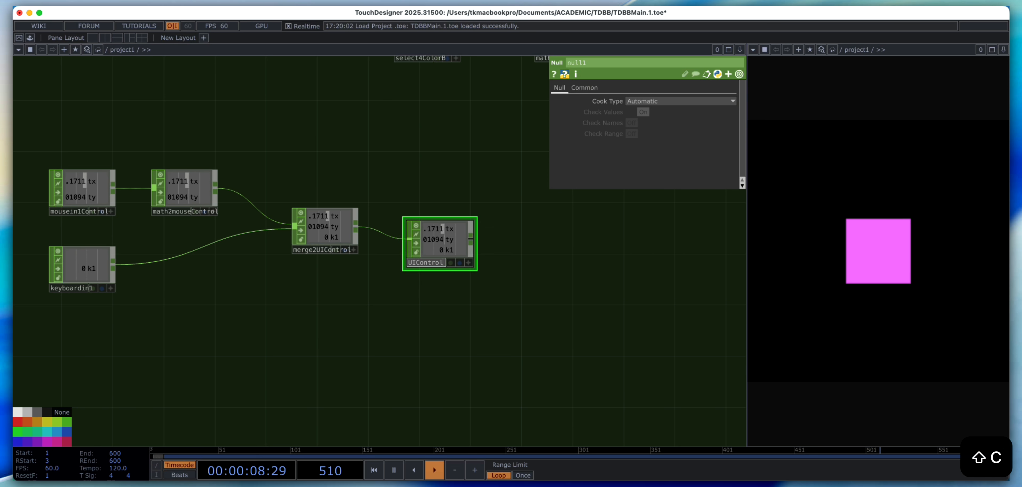
{"action": "type", "text": "ontrol"}
{"action": "key", "text": "Return"}
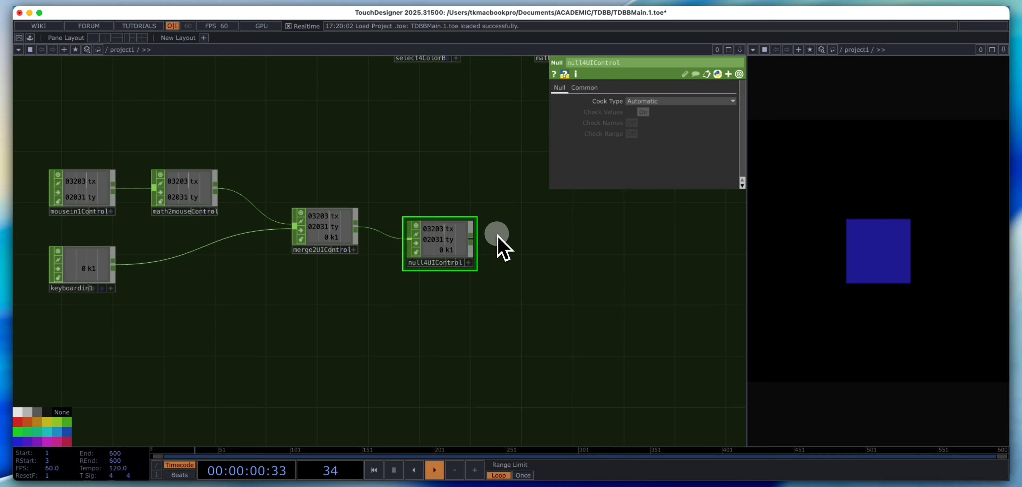
Link transform1Main's Translate tx and ty to the tx and ty channels of null4UIControl as CHOP references.
{"action": "scroll", "coordinate": [523, 252], "scroll_direction": "down", "scroll_amount": 3}
{"action": "left_click_drag", "start_coordinate": [506, 218], "coordinate": [497, 354]}
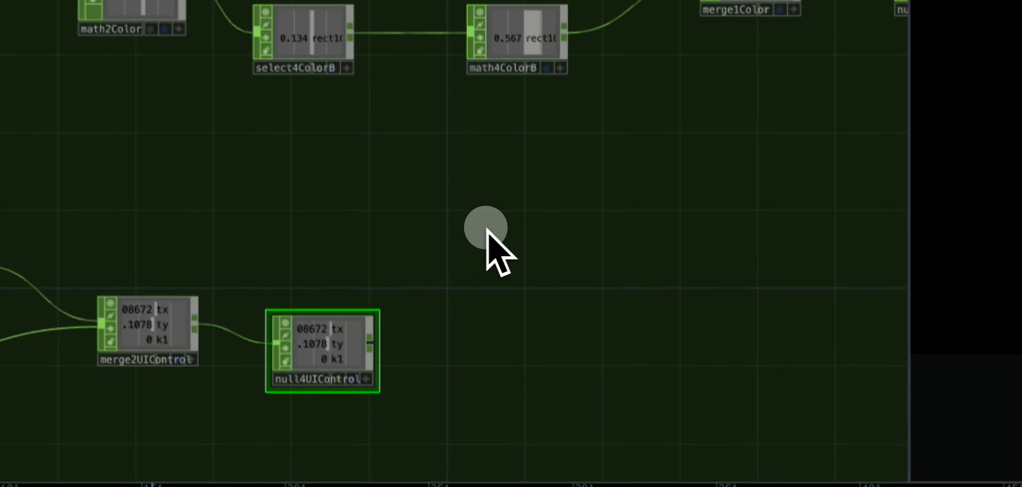
{"action": "left_click_drag", "start_coordinate": [593, 243], "coordinate": [498, 285]}
{"action": "scroll", "coordinate": [502, 250], "scroll_direction": "down", "scroll_amount": 1}
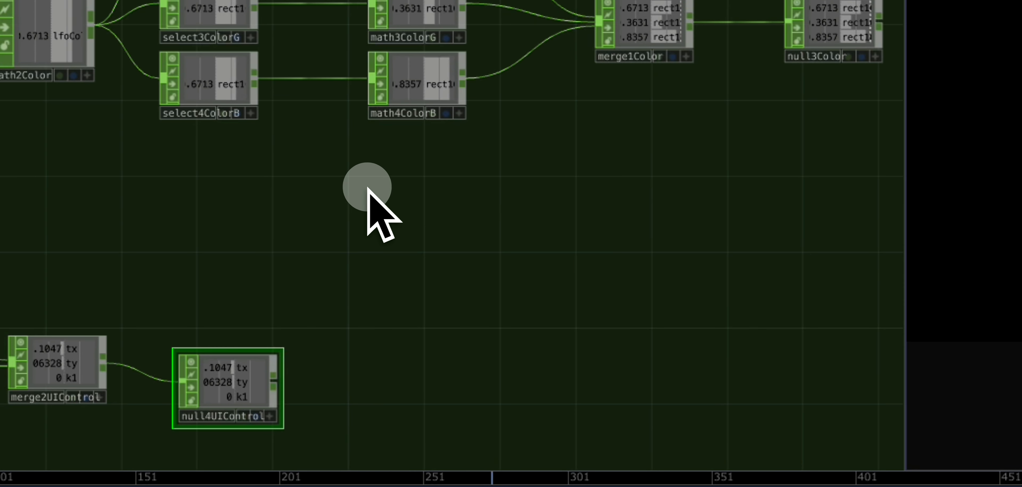
{"action": "scroll", "coordinate": [366, 162], "scroll_direction": "down", "scroll_amount": 1}
{"action": "left_click_drag", "start_coordinate": [595, 289], "coordinate": [526, 404]}
{"action": "left_click_drag", "start_coordinate": [600, 325], "coordinate": [655, 369]}
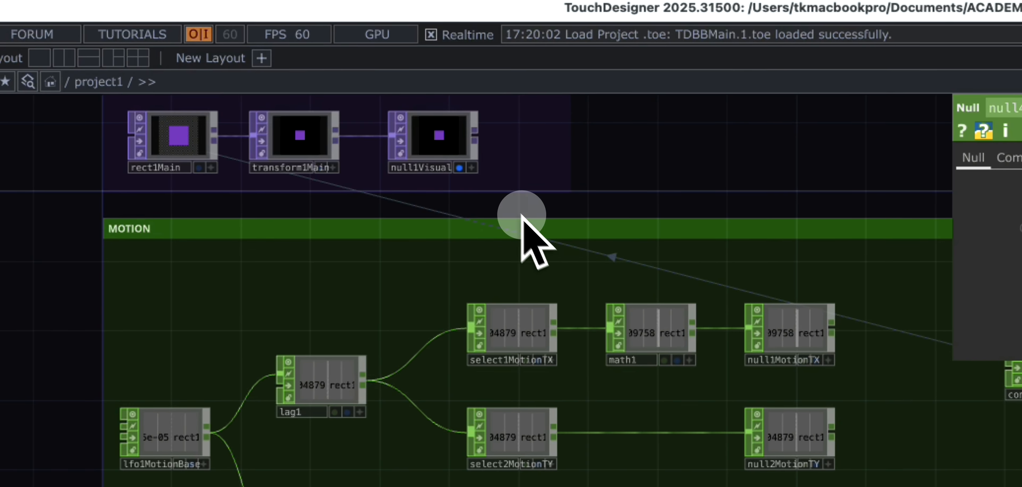
{"action": "left_click", "coordinate": [300, 140]}
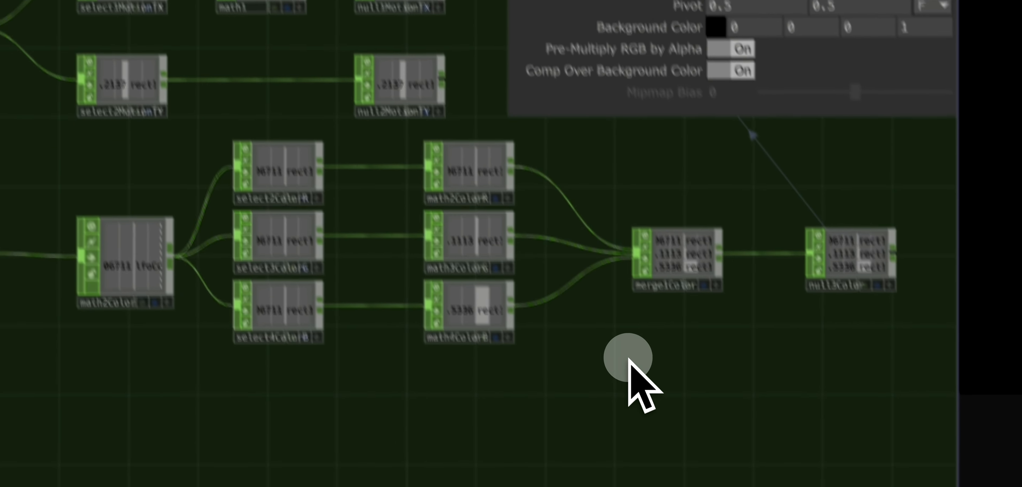
{"action": "left_click_drag", "start_coordinate": [498, 194], "coordinate": [433, 12]}
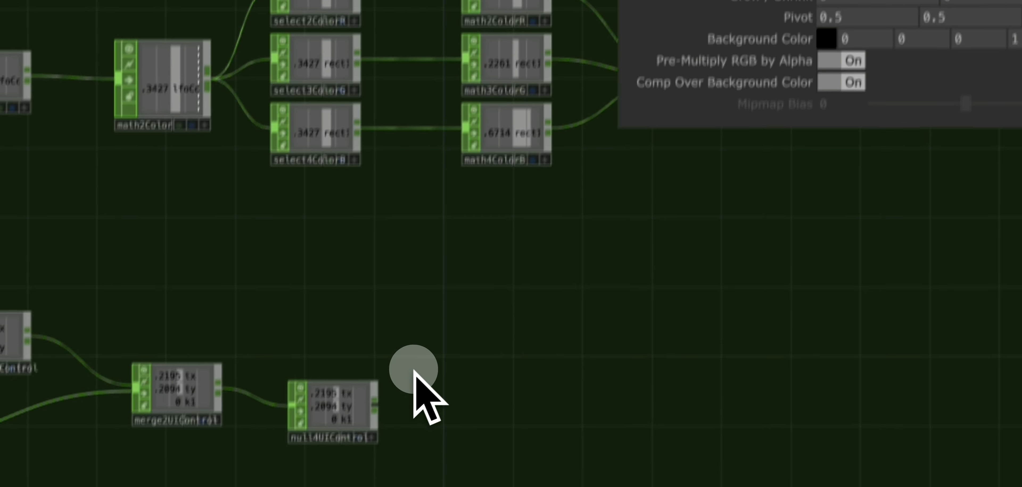
{"action": "scroll", "coordinate": [310, 417], "scroll_direction": "down", "scroll_amount": 3}
{"action": "scroll", "coordinate": [309, 418], "scroll_direction": "up", "scroll_amount": 10}
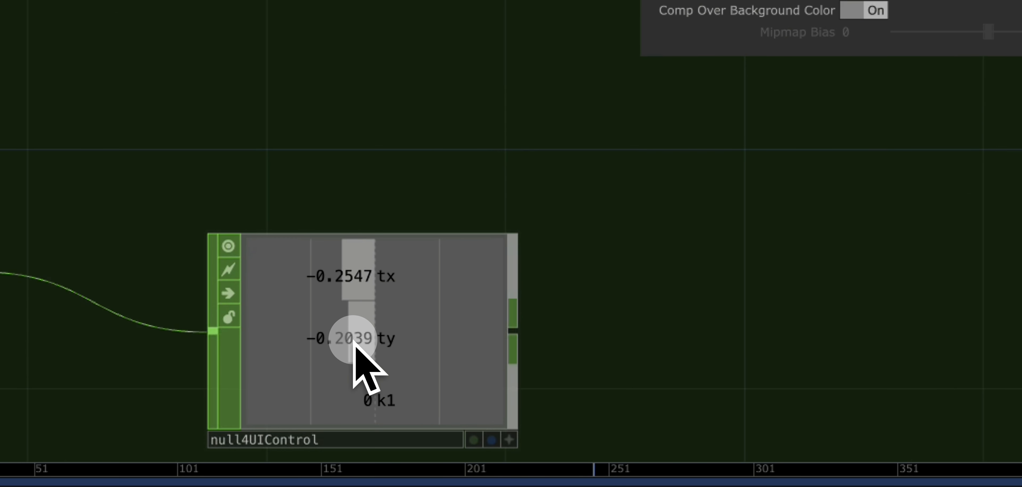
{"action": "scroll", "coordinate": [359, 340], "scroll_direction": "down", "scroll_amount": 1}
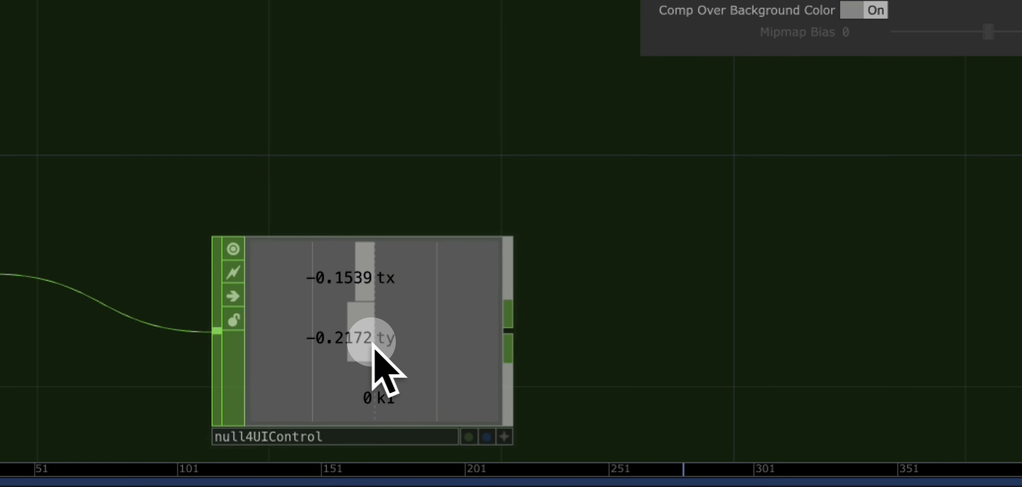
{"action": "left_click_drag", "start_coordinate": [669, 314], "coordinate": [647, 48]}
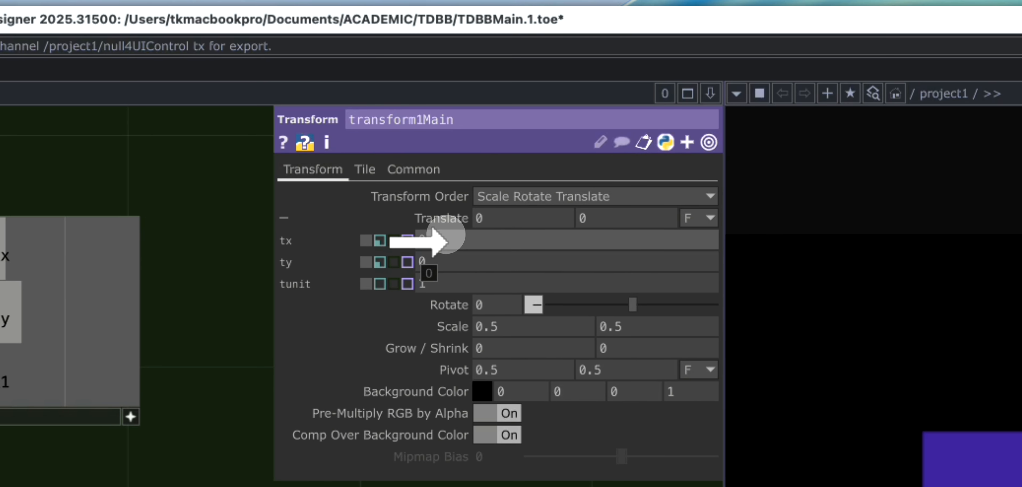
{"action": "left_click_drag", "start_coordinate": [446, 238], "coordinate": [445, 237]}
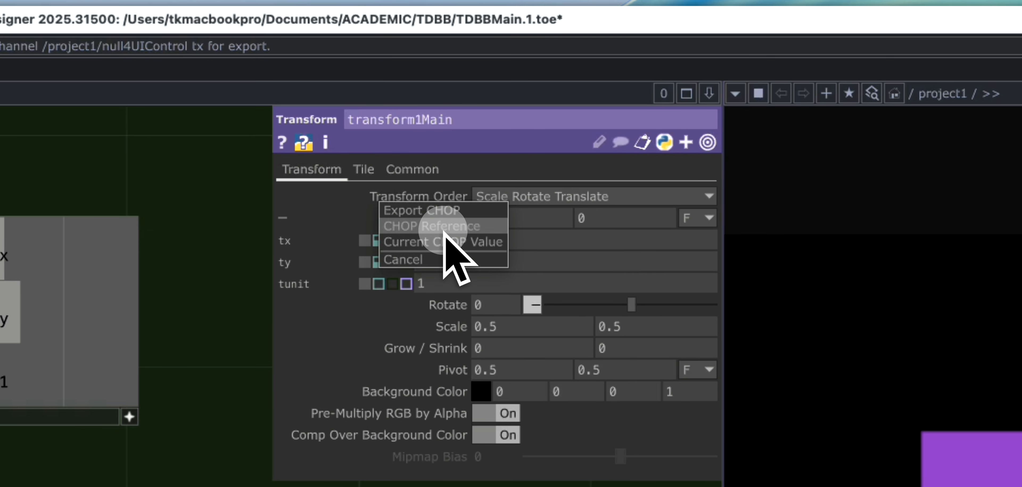
{"action": "left_click", "coordinate": [443, 227]}
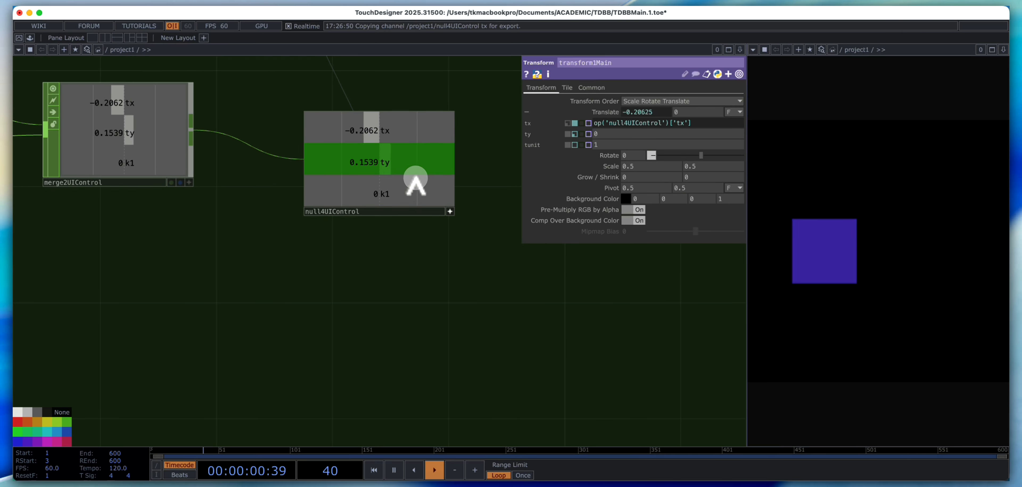
{"action": "left_click_drag", "start_coordinate": [415, 179], "coordinate": [647, 135]}
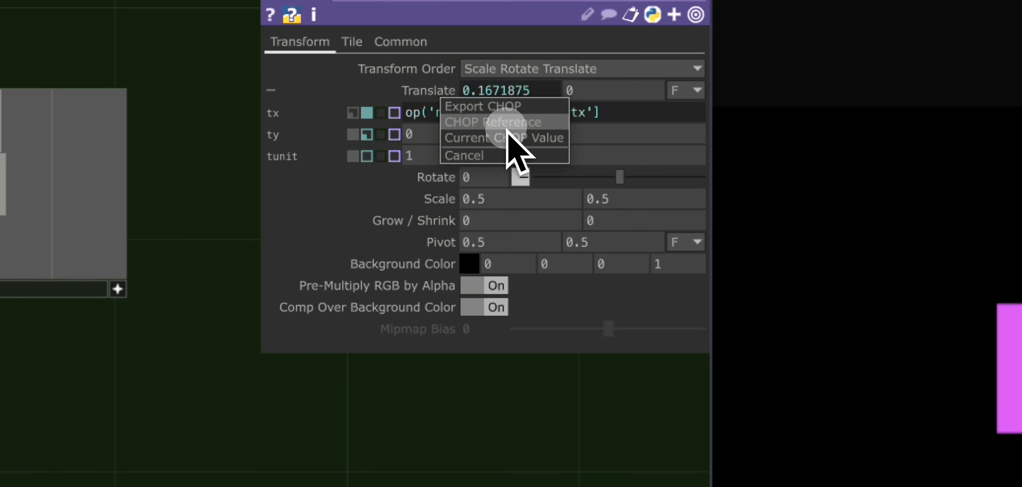
{"action": "left_click", "coordinate": [506, 124]}
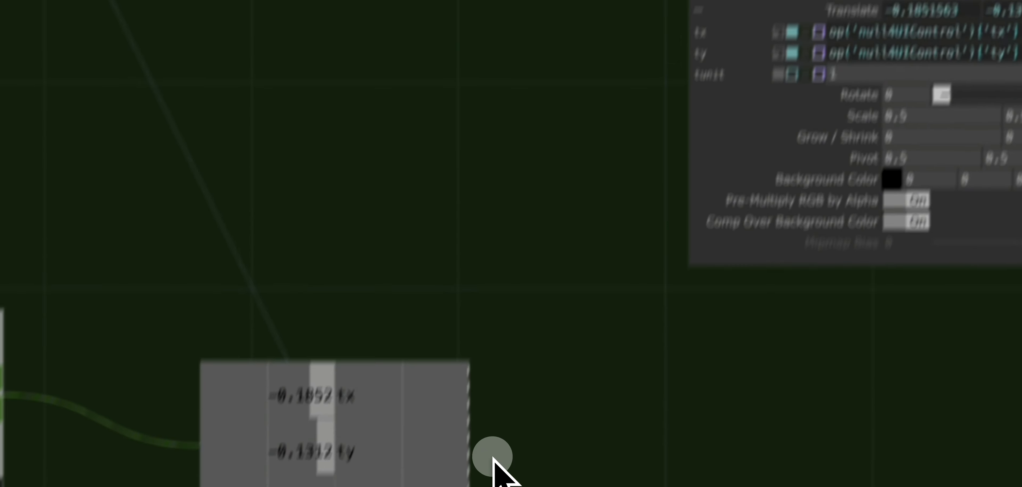
Link the red component of rect1Main's Fill Color to the k1 channel of null4UIControl as a CHOP reference.
{"action": "left_click_drag", "start_coordinate": [492, 457], "coordinate": [452, 486]}
{"action": "scroll", "coordinate": [309, 161], "scroll_direction": "down", "scroll_amount": 5}
{"action": "left_click_drag", "start_coordinate": [148, 131], "coordinate": [215, 482]}
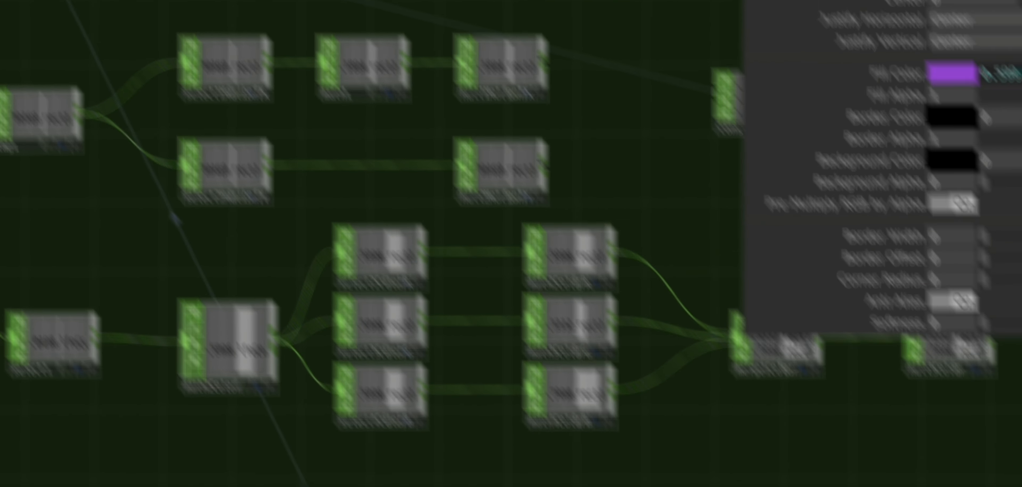
{"action": "left_click_drag", "start_coordinate": [847, 470], "coordinate": [714, 70]}
{"action": "left_click_drag", "start_coordinate": [506, 282], "coordinate": [651, 205]}
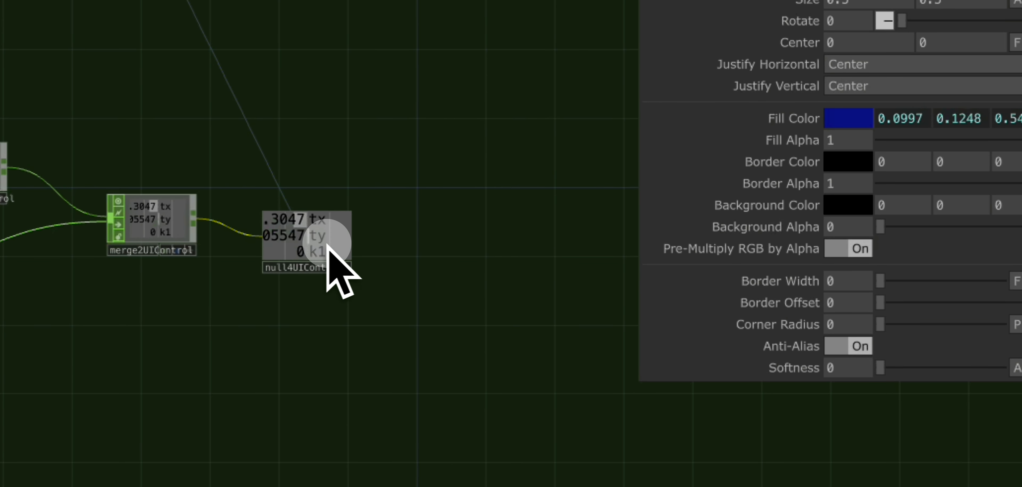
{"action": "scroll", "coordinate": [262, 247], "scroll_direction": "up", "scroll_amount": 4}
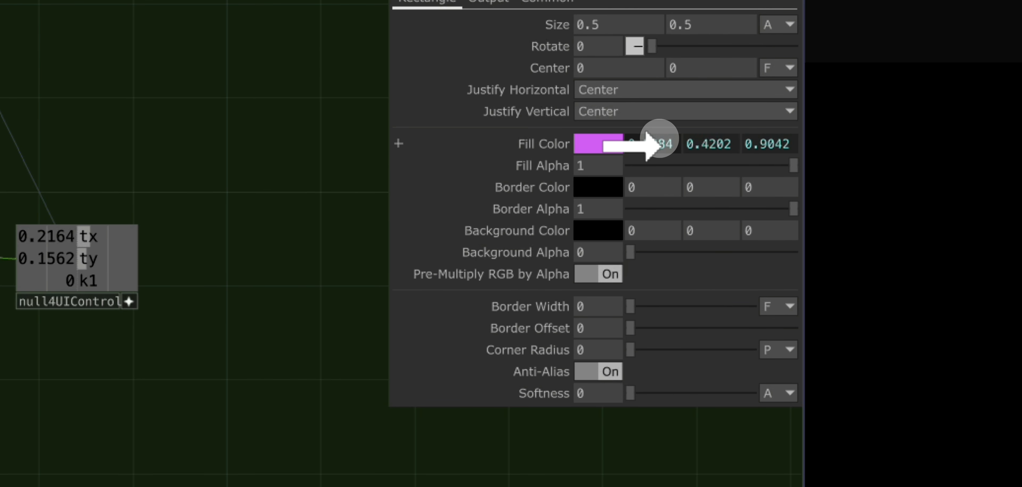
{"action": "left_click_drag", "start_coordinate": [656, 140], "coordinate": [656, 141]}
{"action": "left_click", "coordinate": [655, 136]}
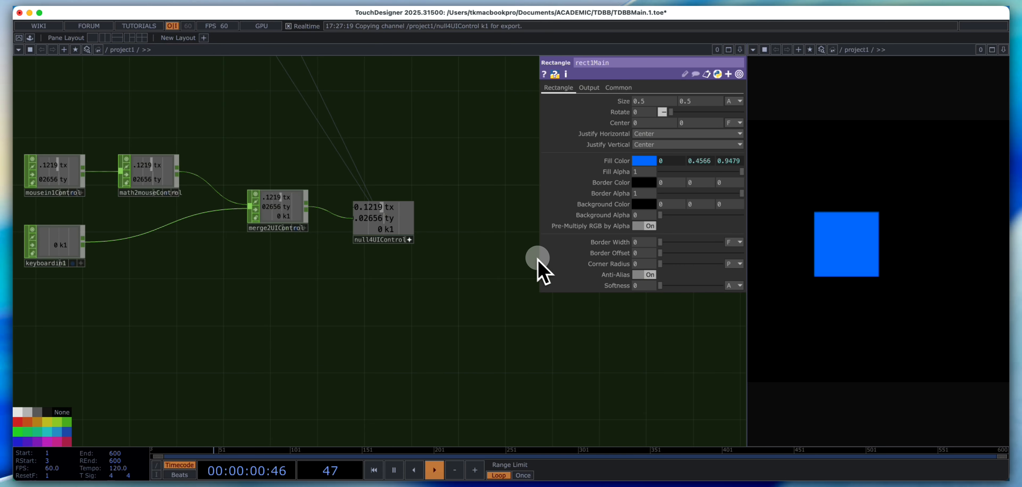
Test the rectangle's fill colour with the 1 key several times while moving the mouse to check its position.
{"action": "key", "text": "1"}
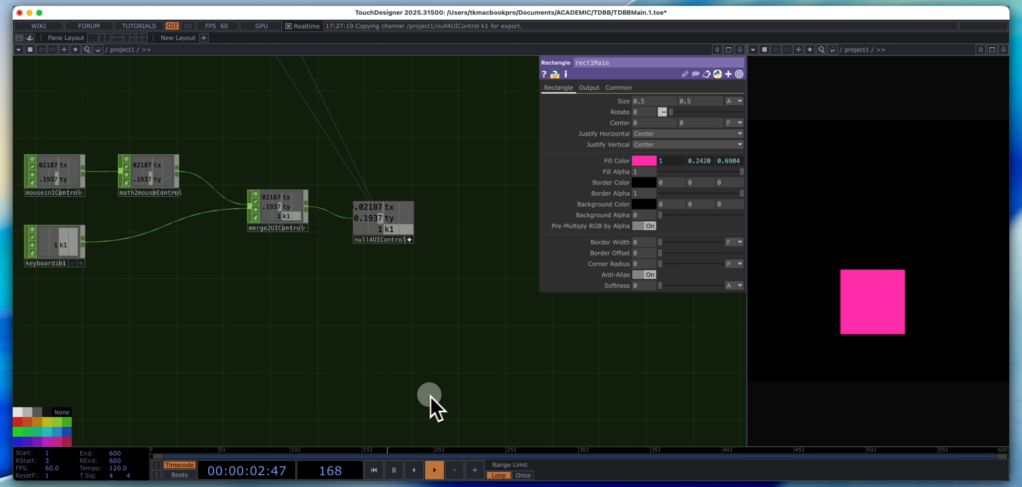
{"action": "key", "text": "1"}
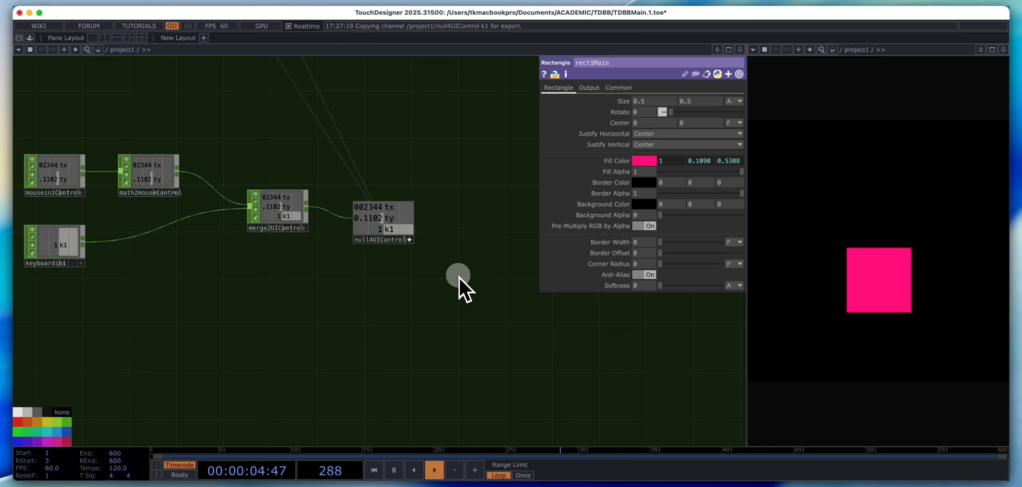
{"action": "key", "text": "1"}
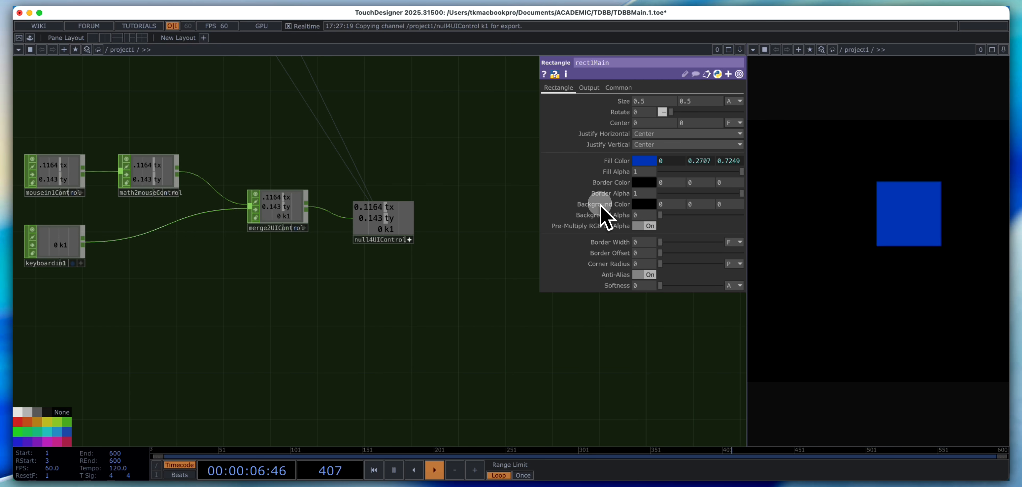
{"action": "key", "text": "1"}
{"action": "key", "text": "1"}
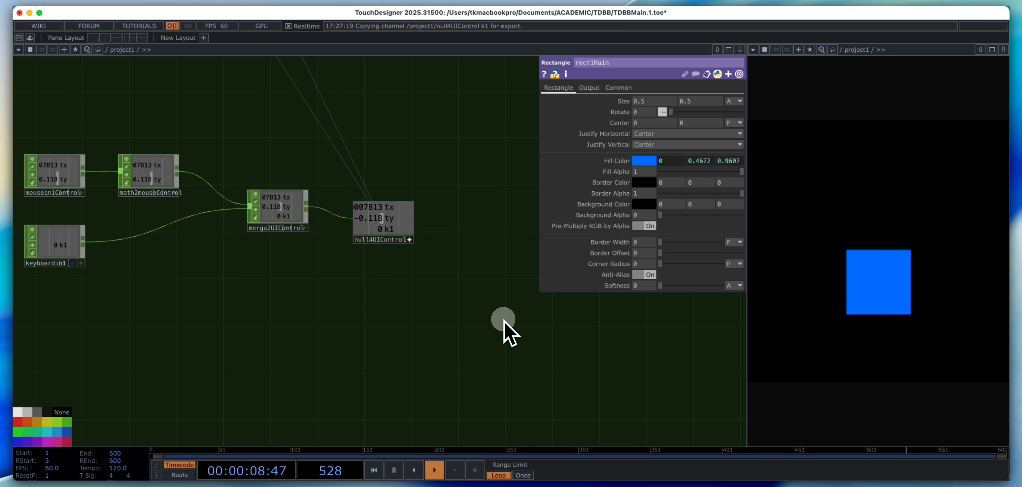
Toggle the rectangle's red component repeatedly with the 1 key while sweeping the mouse across the network to check both controls together.
{"action": "key", "text": "1"}
{"action": "key", "text": "1"}
{"action": "key", "text": "1"}
{"action": "key", "text": "1"}
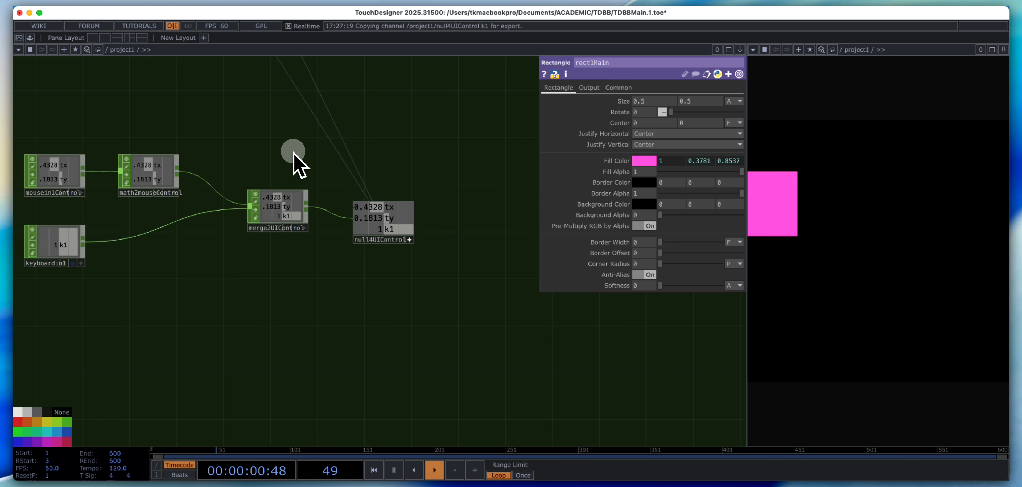
{"action": "key", "text": "1"}
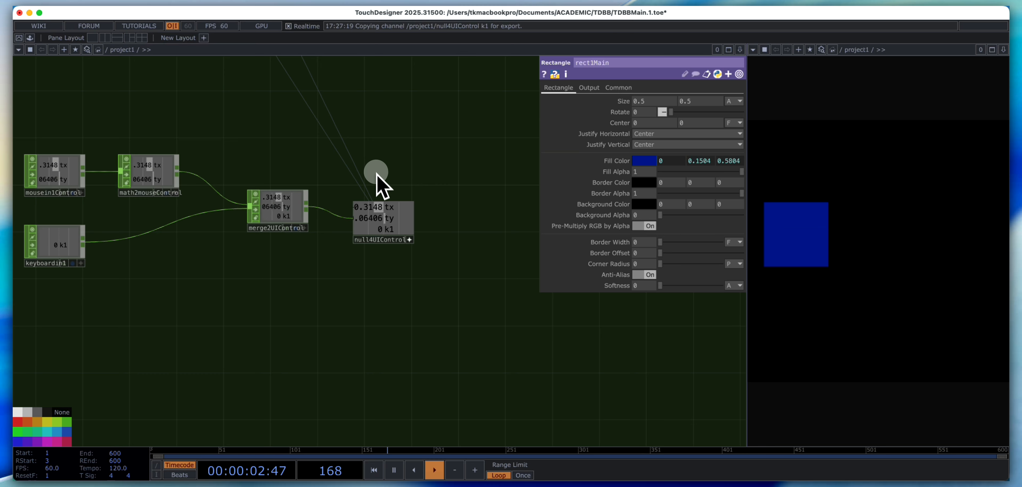
{"action": "key", "text": "1"}
{"action": "key", "text": "1"}
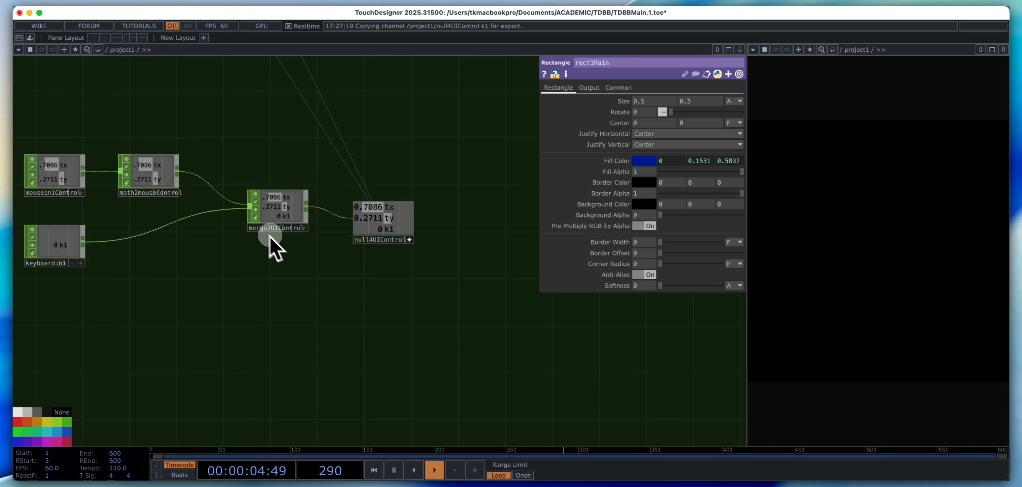
{"action": "key", "text": "1"}
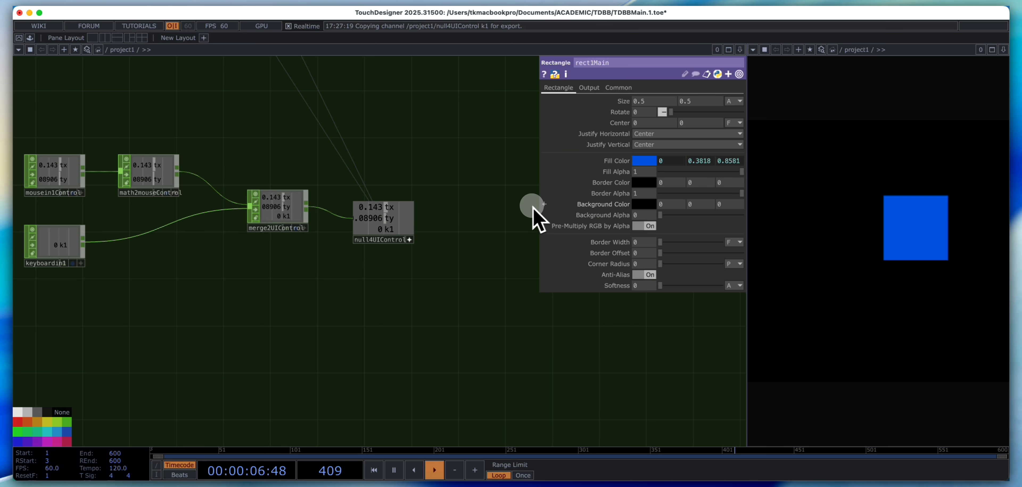
{"action": "key", "text": "1"}
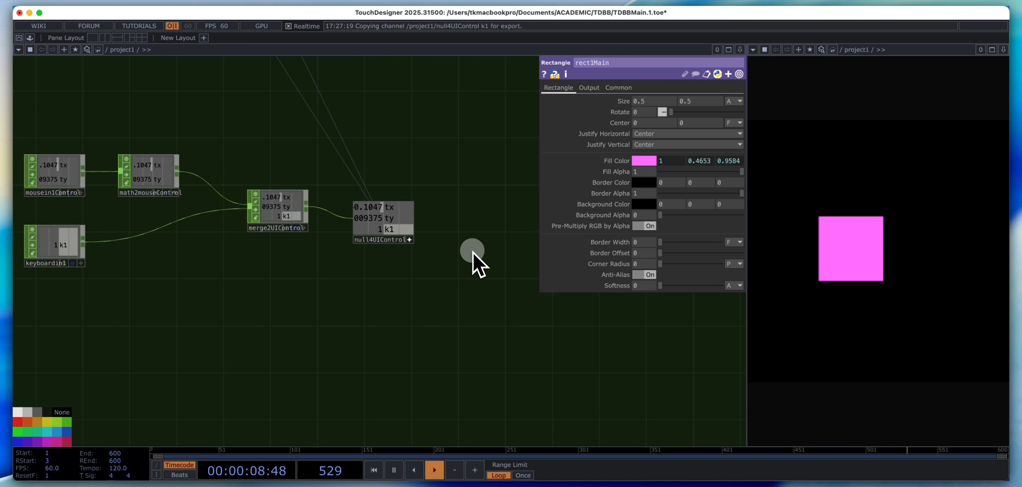
{"action": "key", "text": "1"}
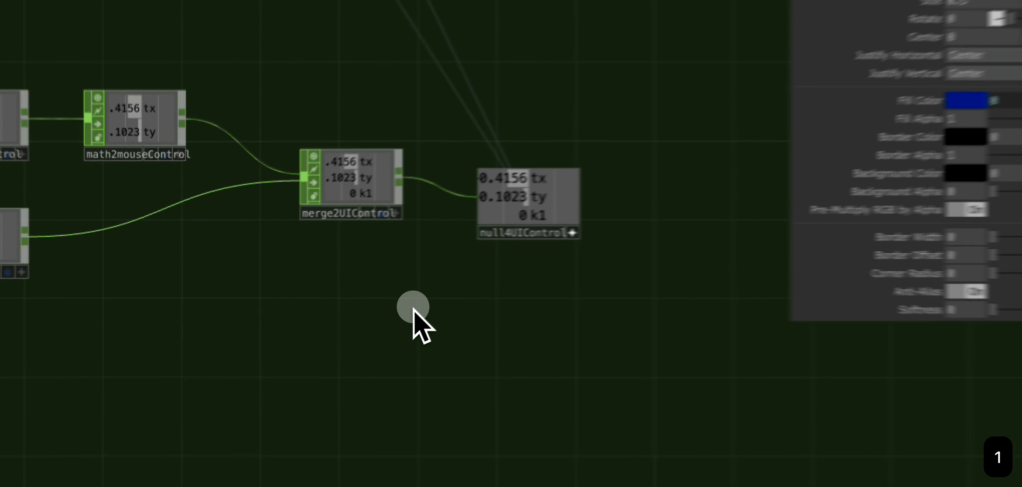
Open the range settings of math2mouseControl and examine its From Range and To Range parameters.
{"action": "left_click_drag", "start_coordinate": [276, 319], "coordinate": [324, 366]}
{"action": "scroll", "coordinate": [506, 262], "scroll_direction": "down", "scroll_amount": 3}
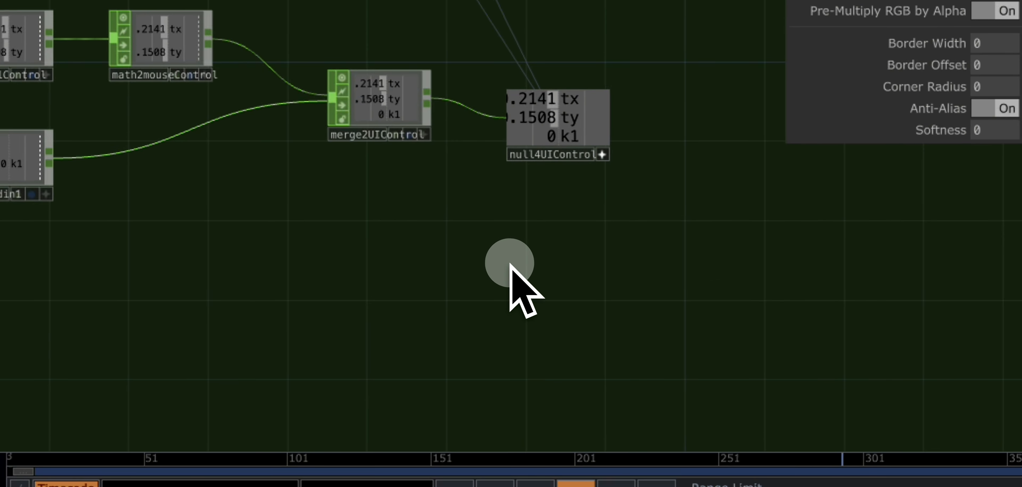
{"action": "left_click_drag", "start_coordinate": [602, 273], "coordinate": [337, 270]}
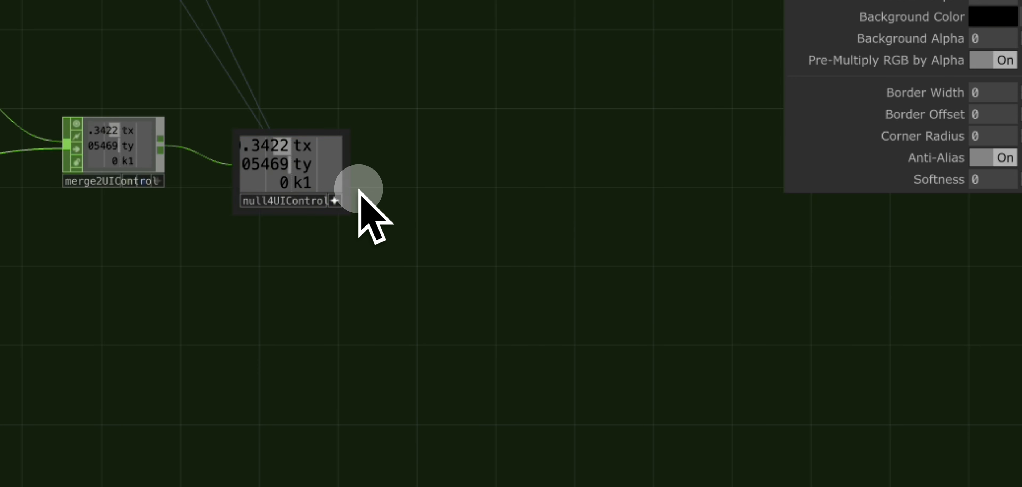
{"action": "left_click_drag", "start_coordinate": [270, 336], "coordinate": [605, 348]}
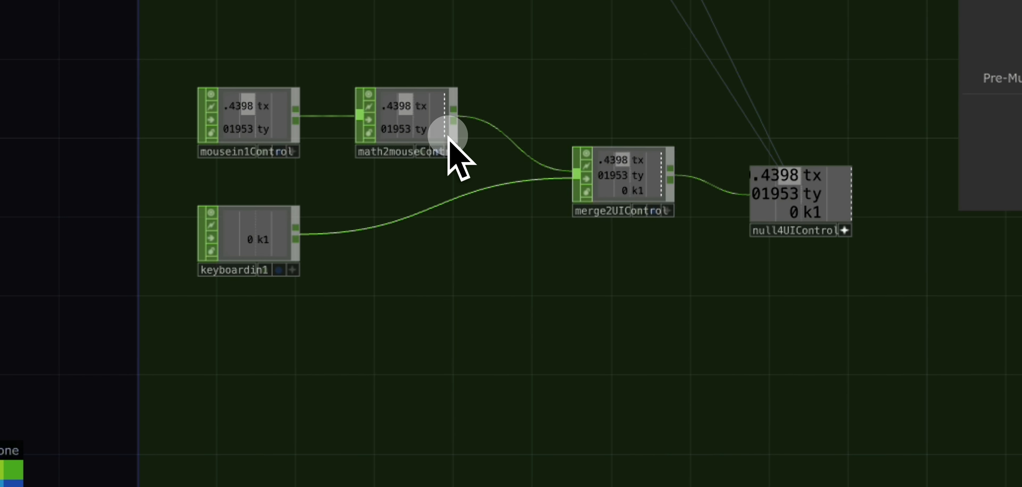
{"action": "left_click", "coordinate": [440, 130]}
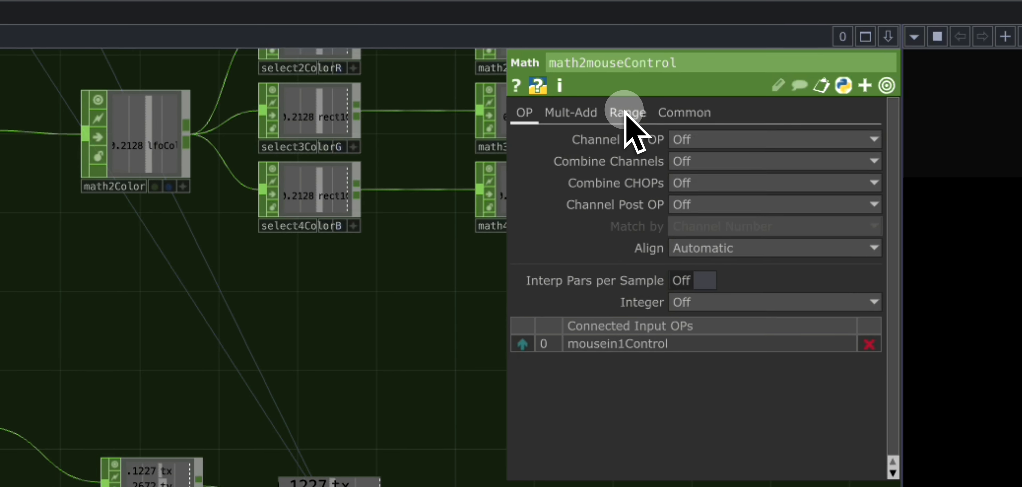
{"action": "left_click", "coordinate": [626, 113]}
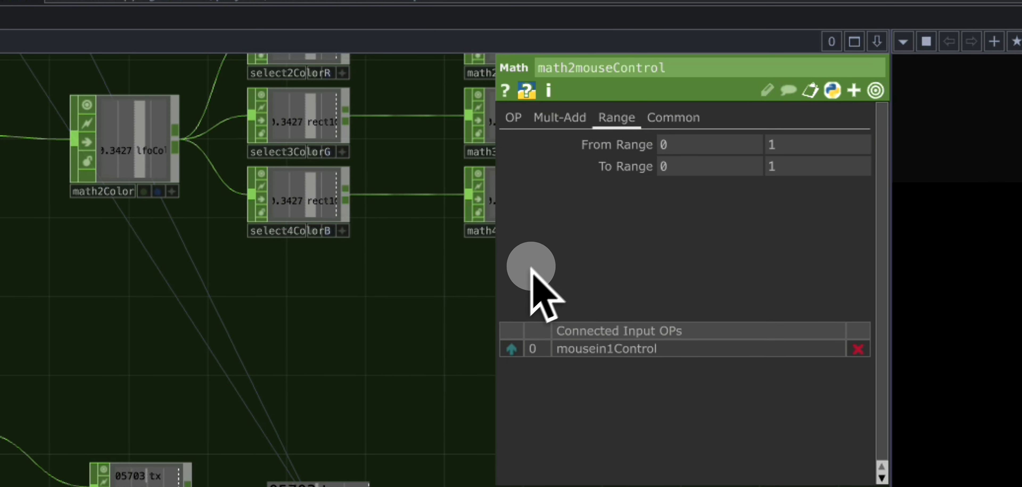
{"action": "left_click_drag", "start_coordinate": [381, 259], "coordinate": [277, 377]}
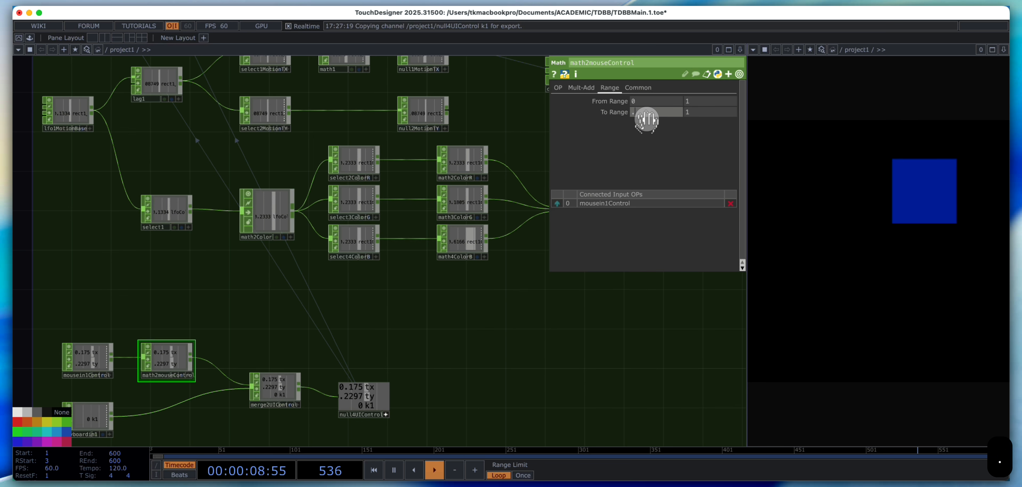
{"action": "key", "text": "Tab"}
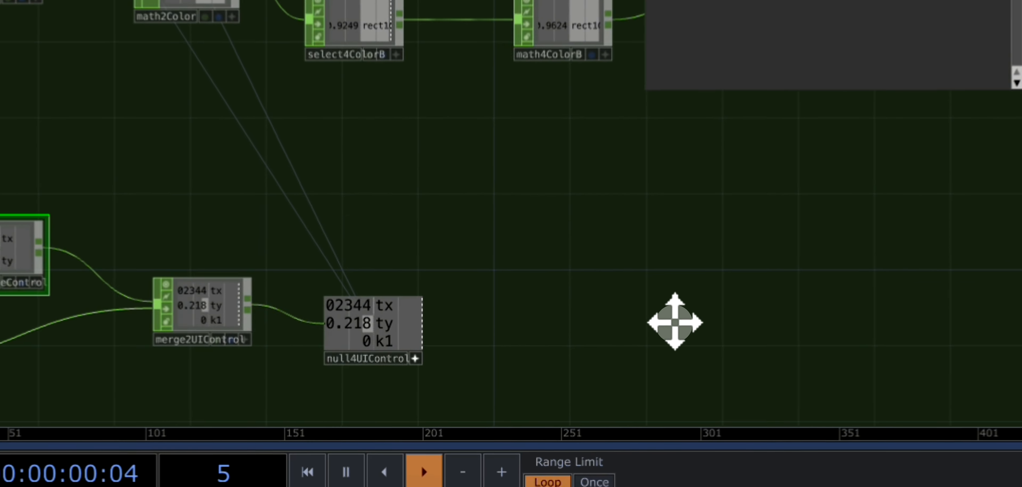
{"action": "left_click_drag", "start_coordinate": [675, 322], "coordinate": [504, 147]}
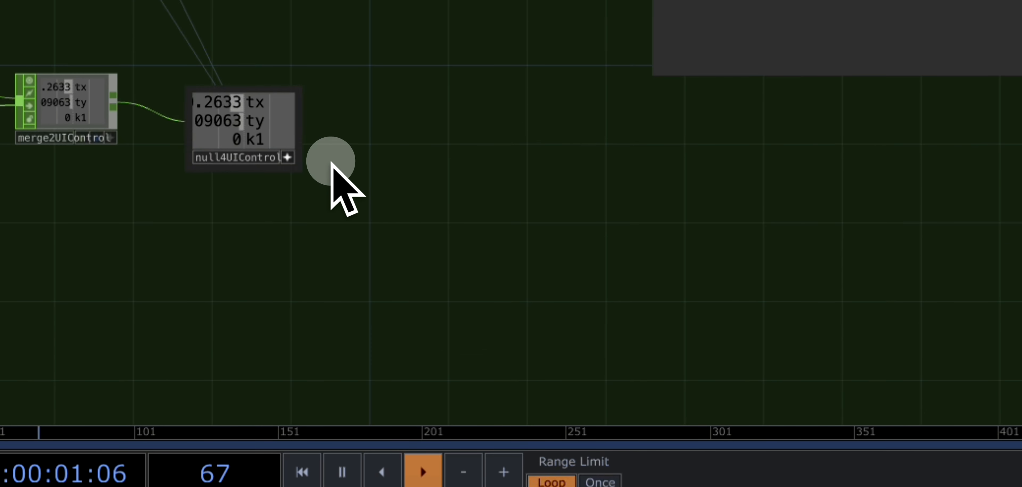